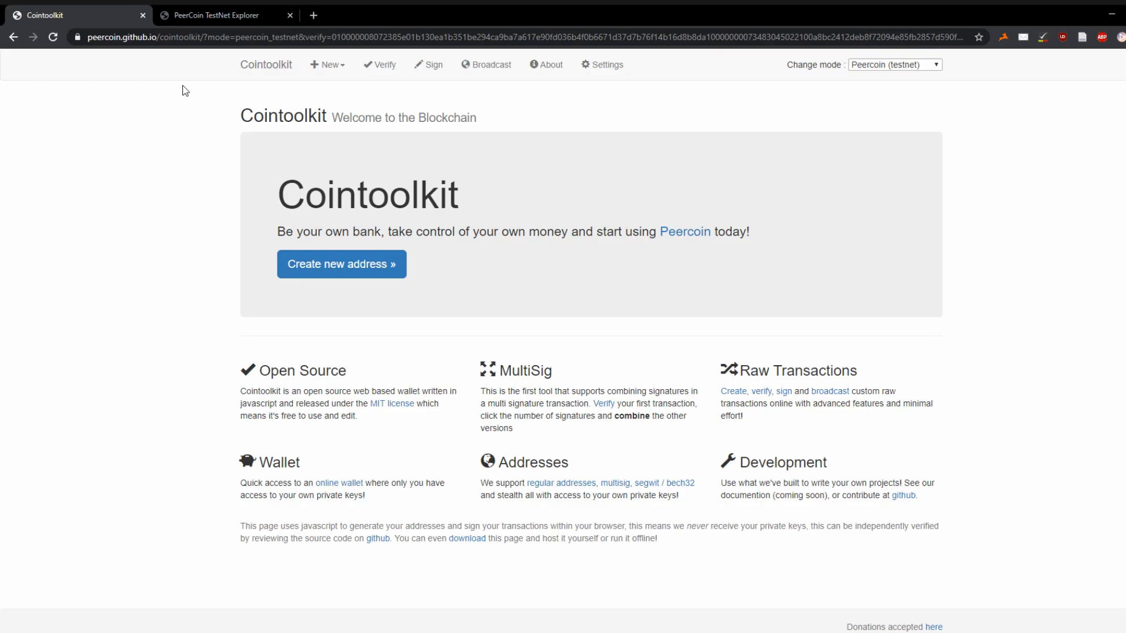
- Start a new Time Locked Address and paste the unlocking public key
click(330, 67)
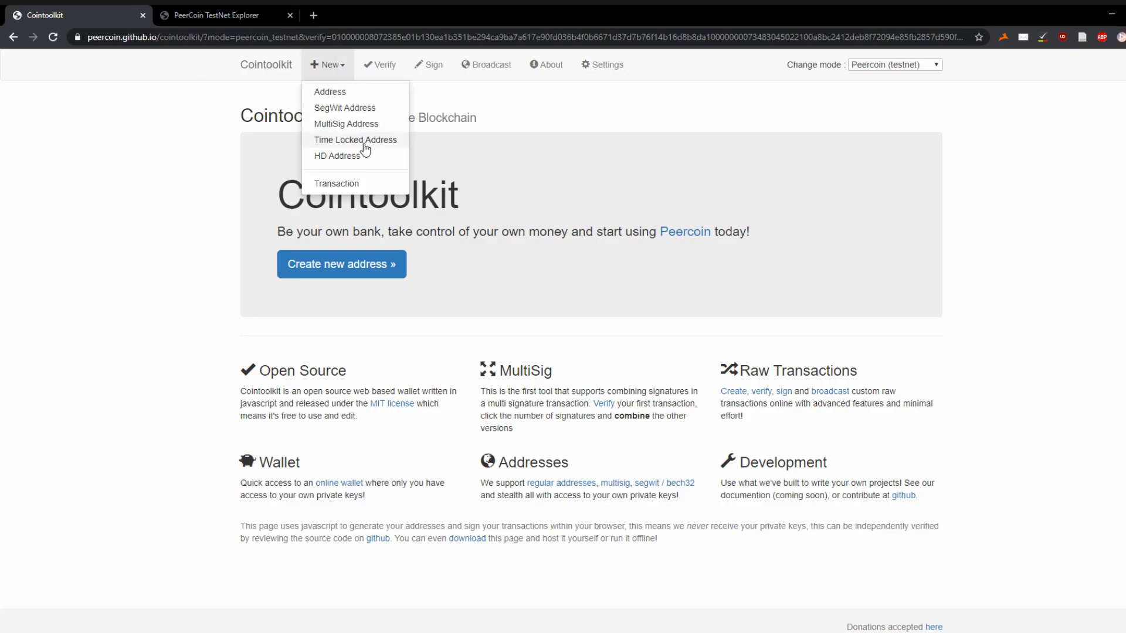
click(364, 143)
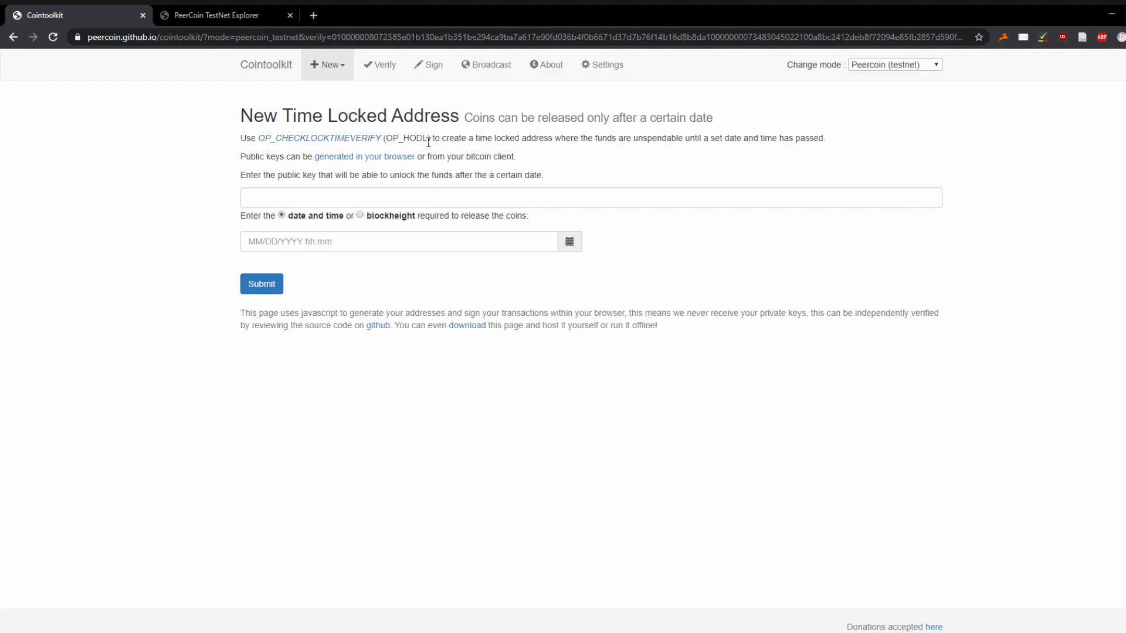
click(429, 196)
drag(226, 174, 557, 181)
click(557, 181)
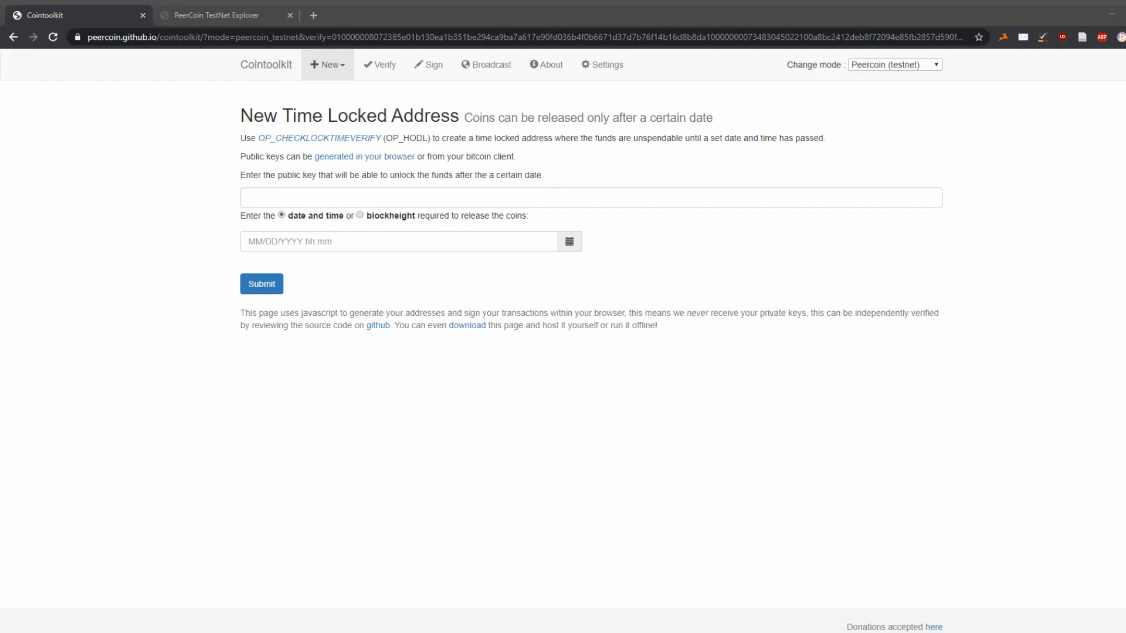
click(417, 196)
text(03008cc7fb5d33651d52c8dd819c8e02ef1e8324fe39b5c9f7bfb659df963d90d1)
click(726, 220)
- Check the explorer's latest block (441600) and set release by blockheight 441605
click(434, 239)
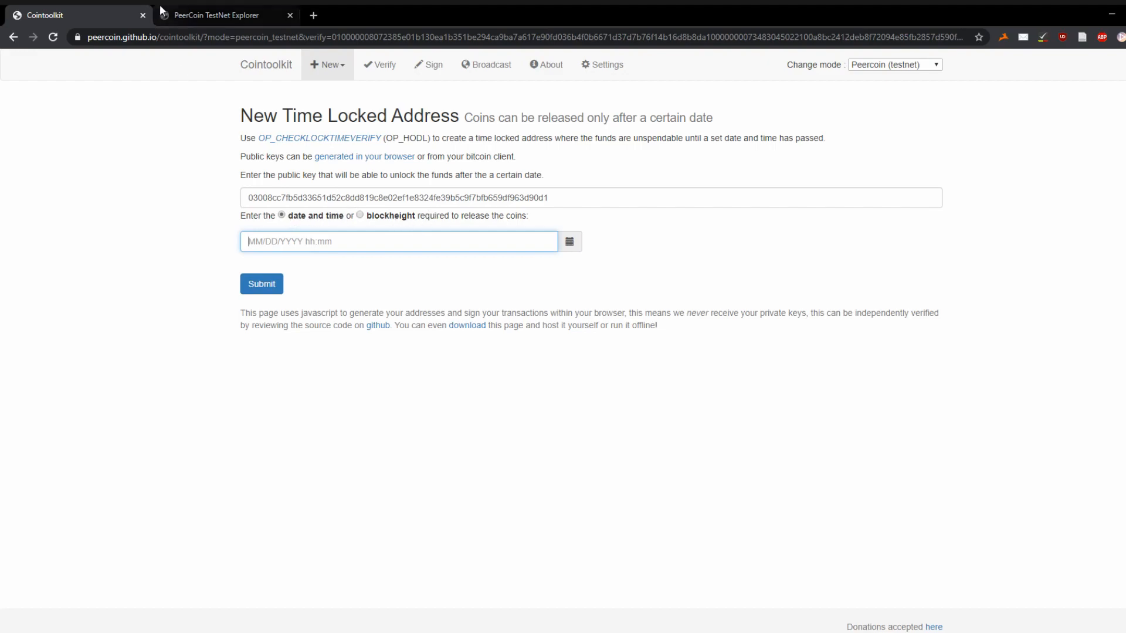
click(253, 14)
key(F5)
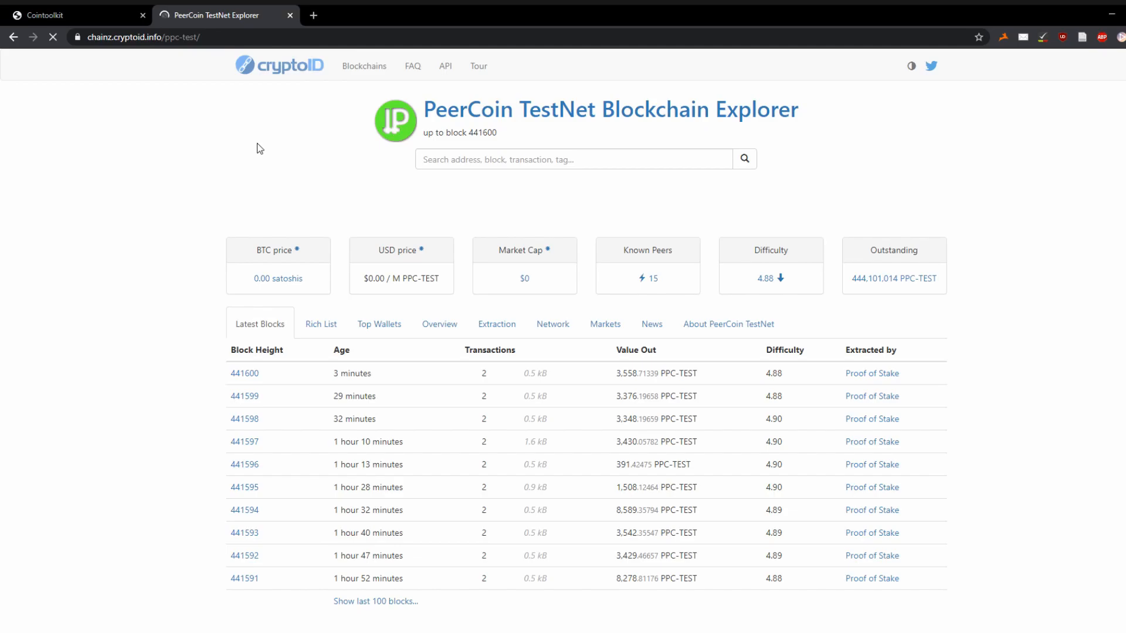
drag(508, 134, 468, 134)
key(ctrl+c)
click(116, 11)
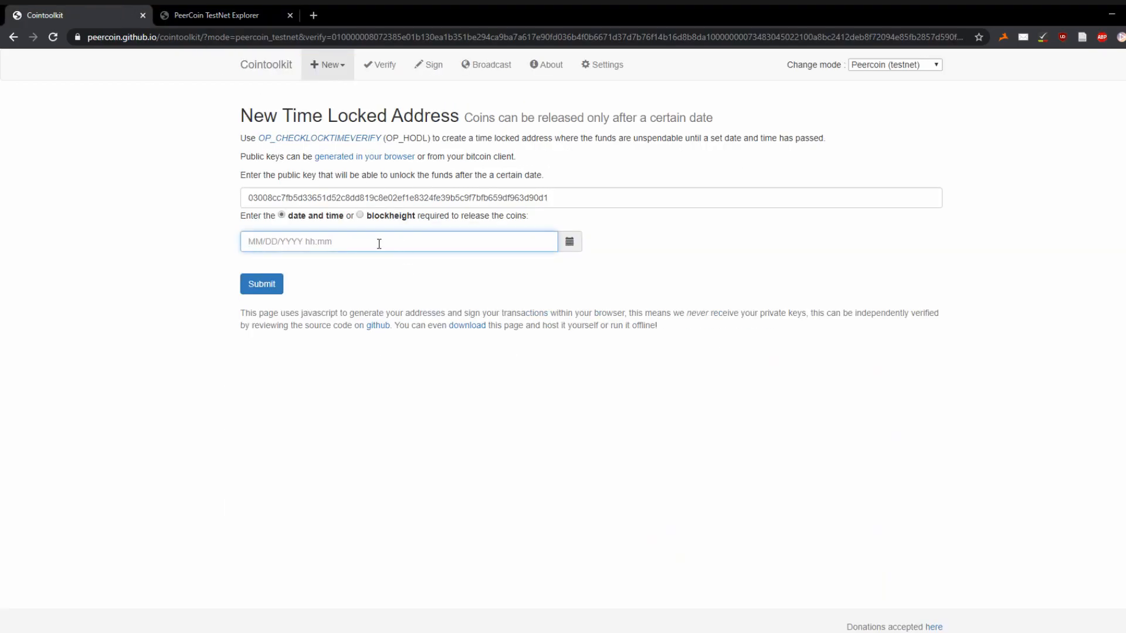
click(376, 216)
key(ctrl+v)
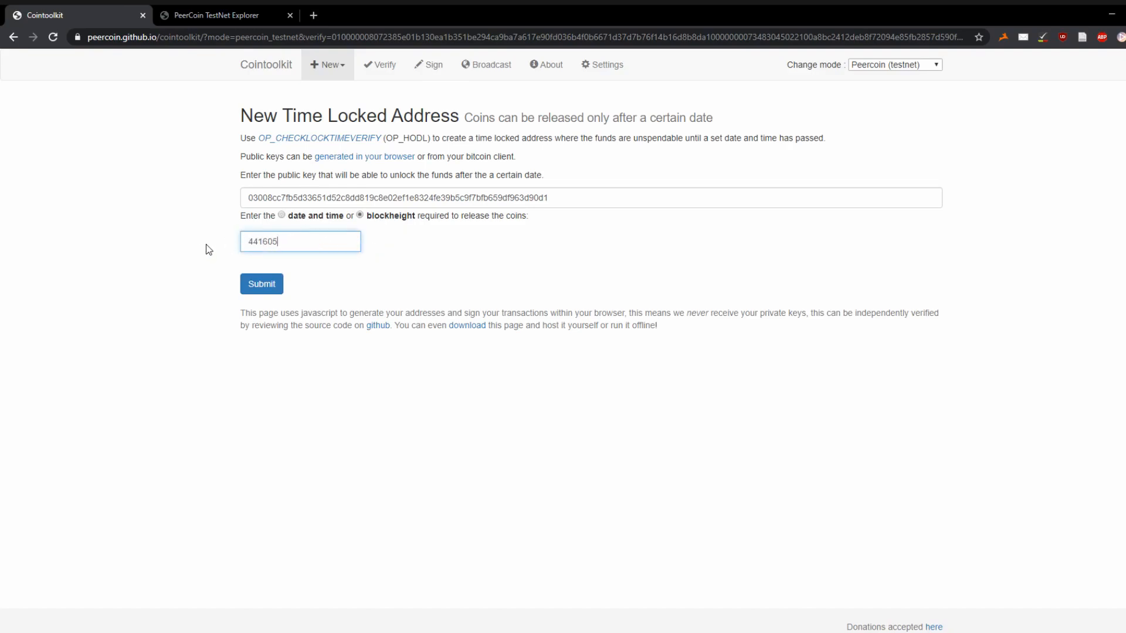
- Generate the time-locked address and copy it
click(276, 285)
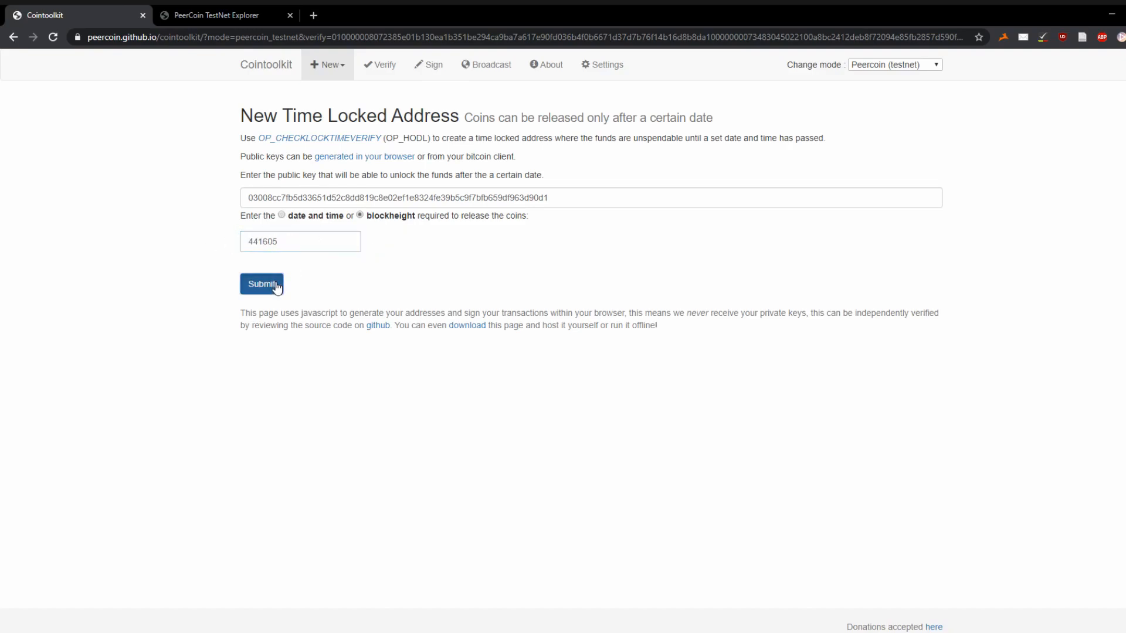
click(305, 319)
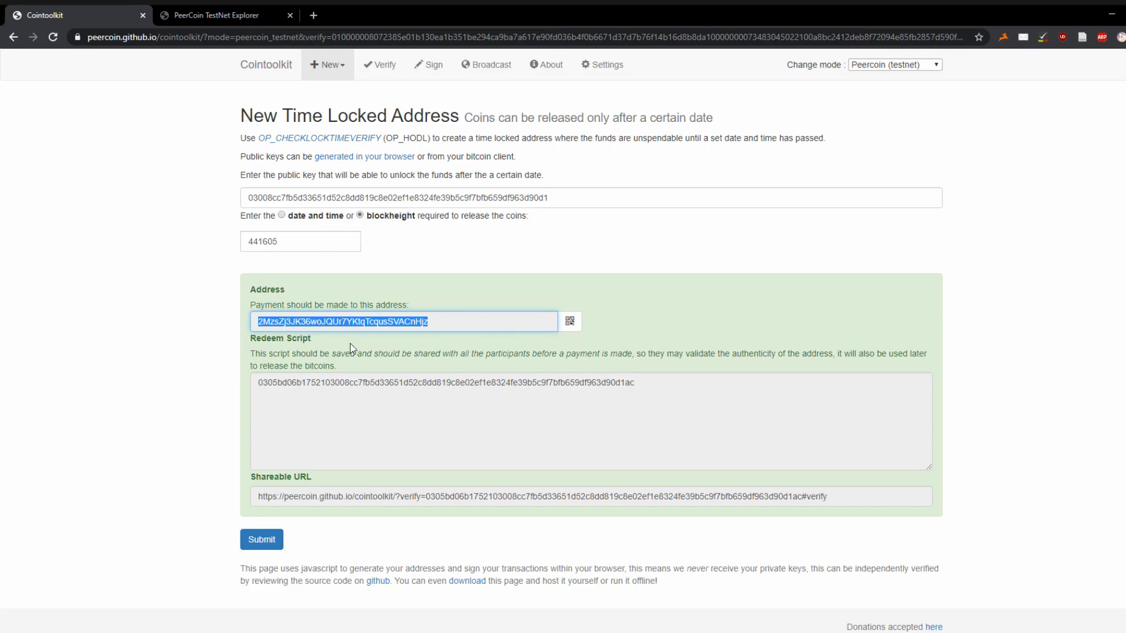
key(alt+Tab)
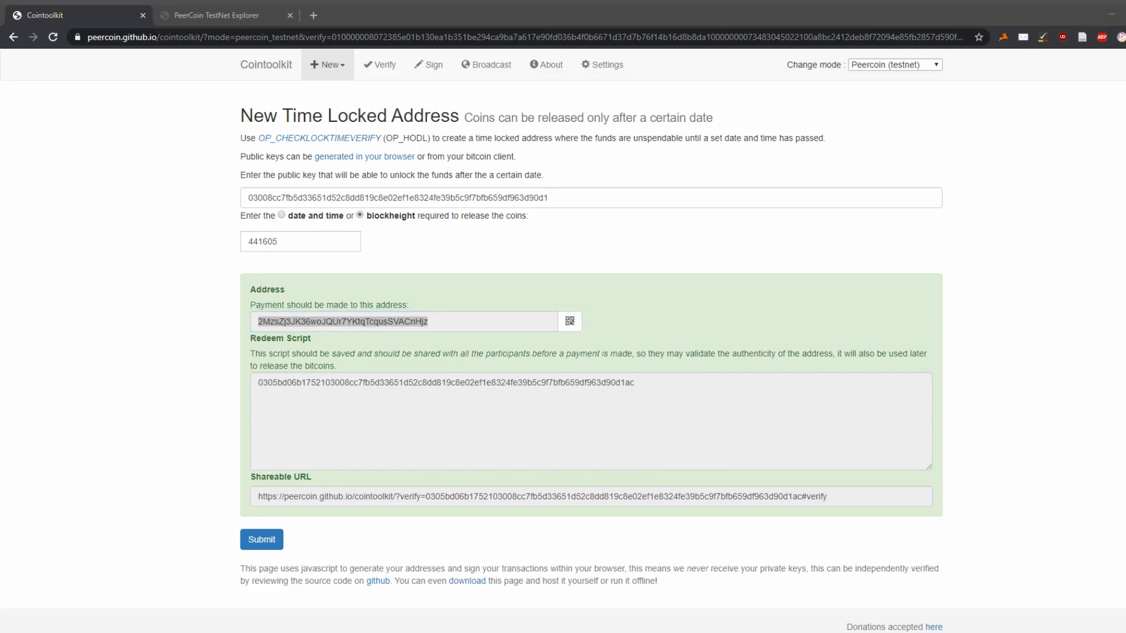
key(alt+Tab)
- Copy the shareable URL and the redeem script
click(453, 496)
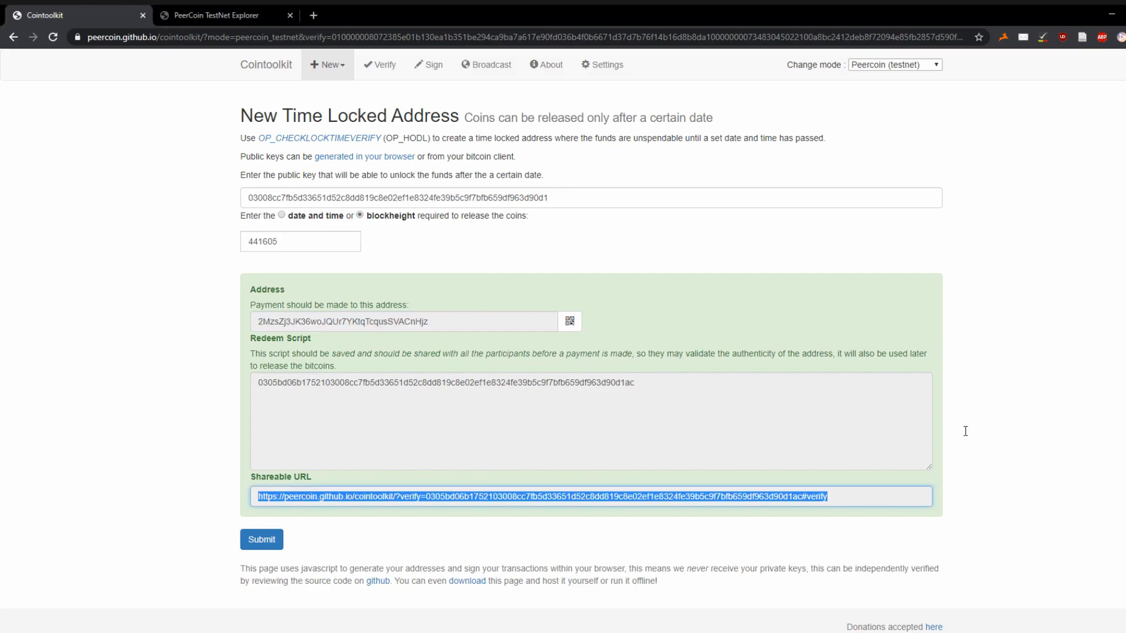
key(alt+Tab)
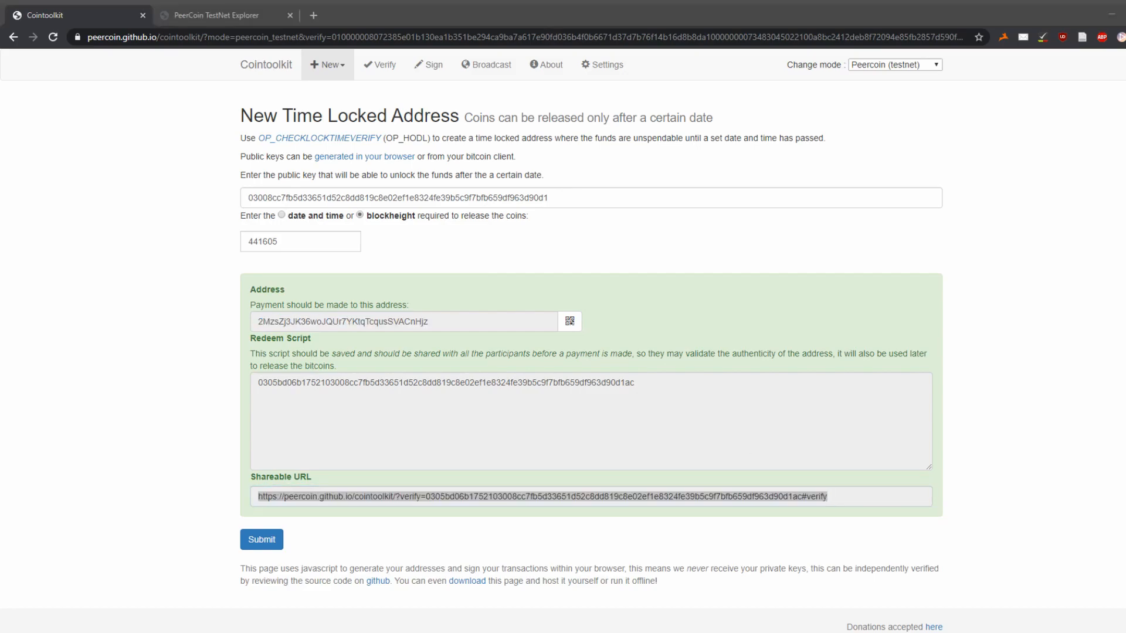
click(324, 398)
click(324, 400)
key(alt+Tab)
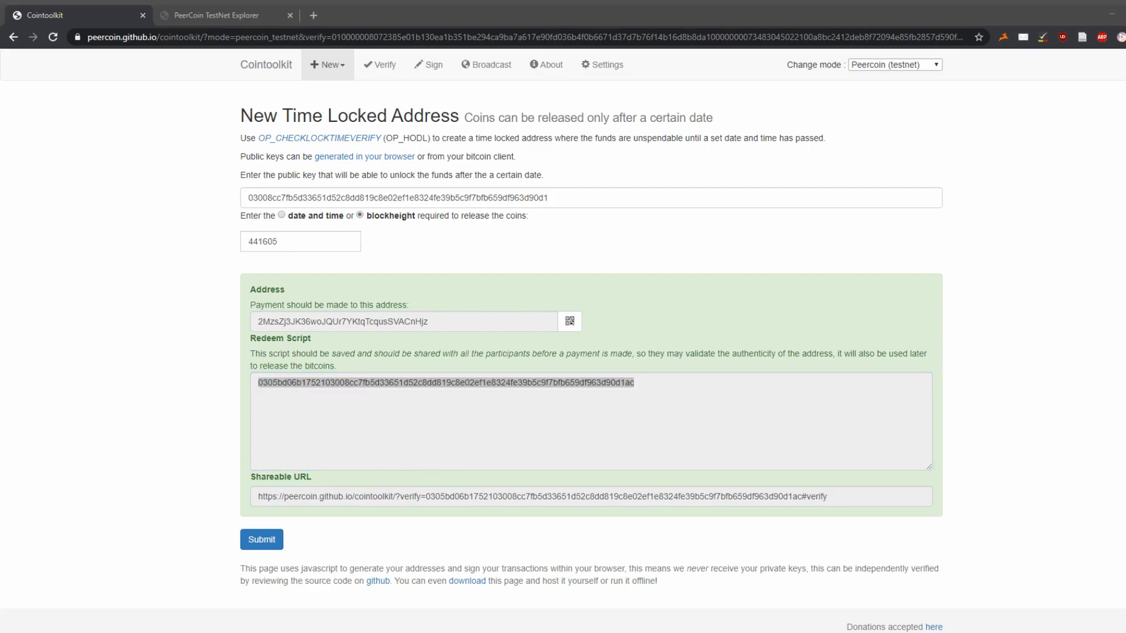
click(452, 246)
click(325, 323)
key(ctrl+c)
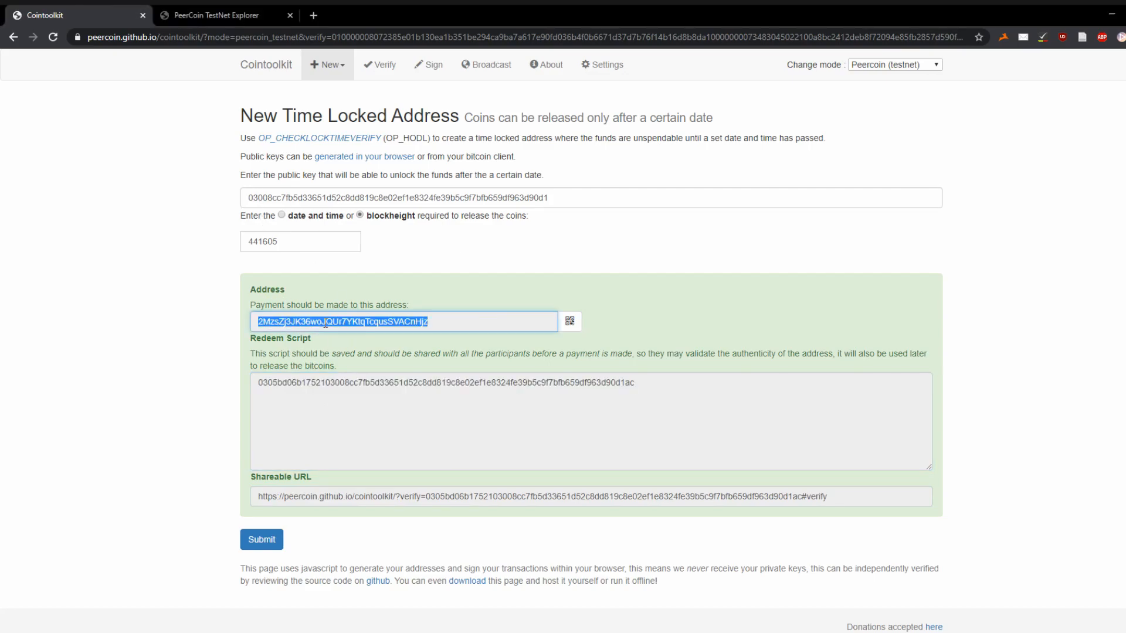
click(323, 74)
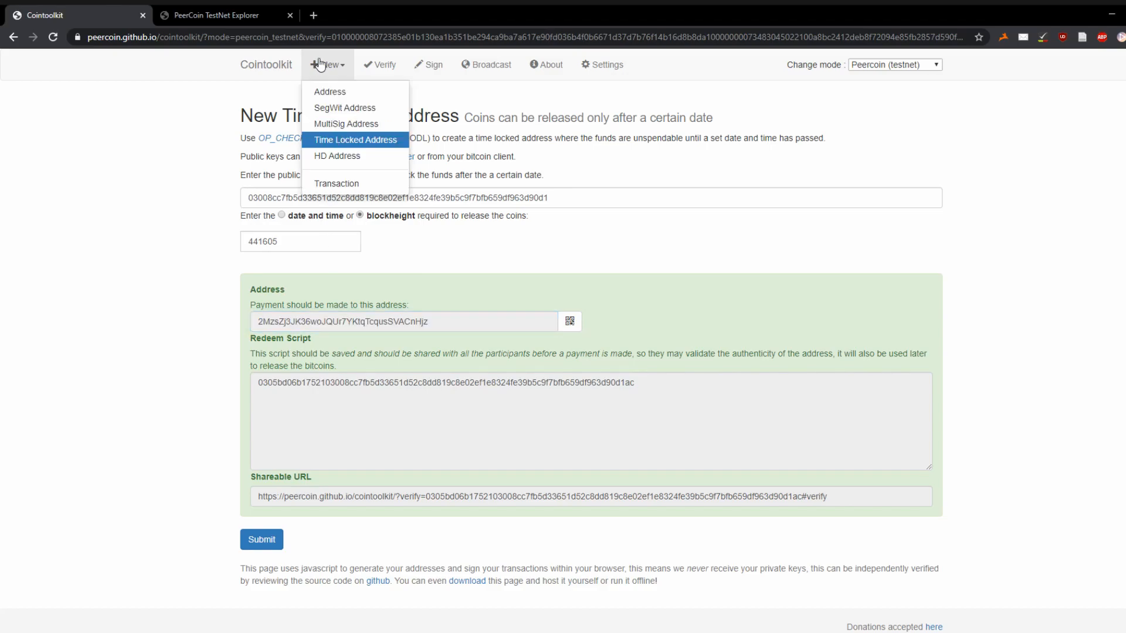
- Start a new transaction and load the funding address's unspent inputs
click(369, 185)
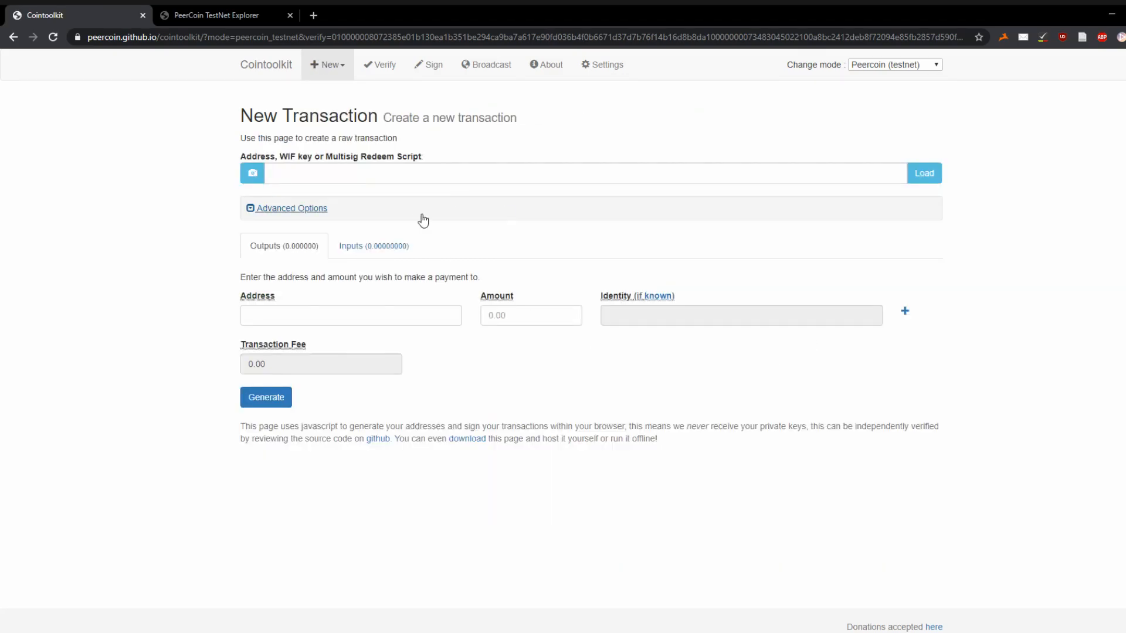
click(477, 174)
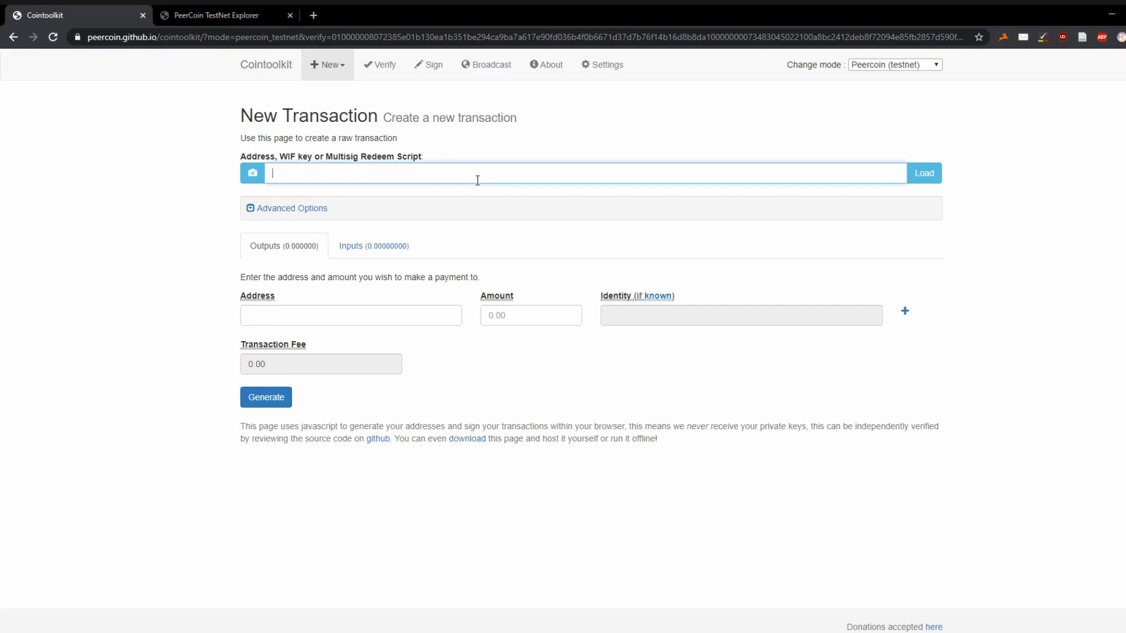
text(mryMAhw7c8noF8fpC7MQBhGfcGNciALCzb)
click(921, 173)
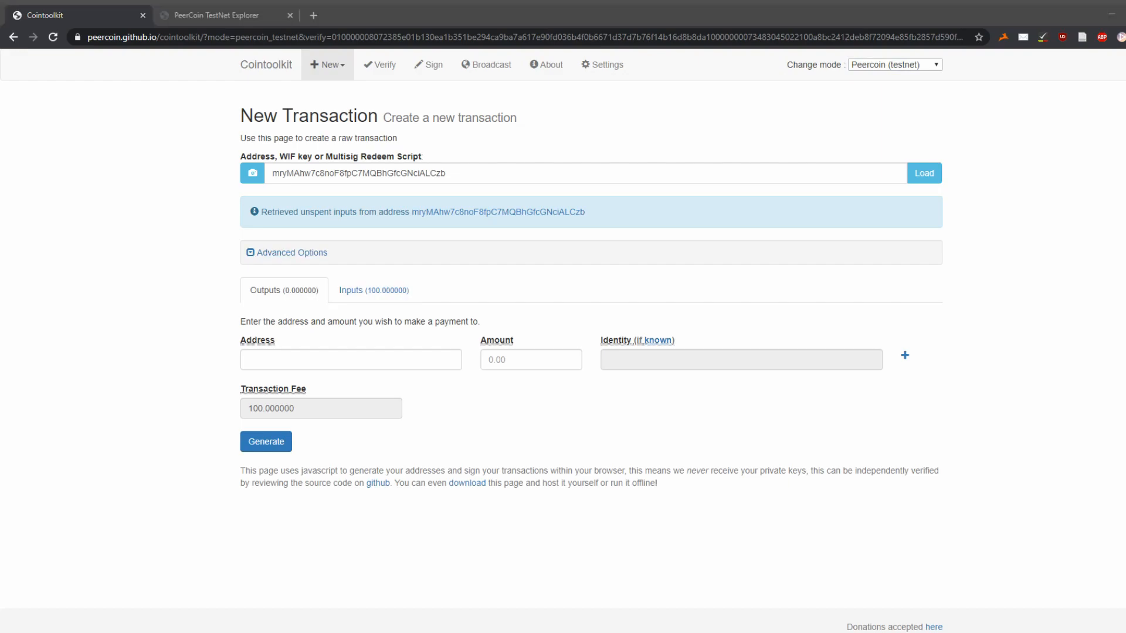
- Pay 99.99 to the time-locked address and generate the encoded transaction
click(252, 359)
key(ctrl+v)
click(383, 294)
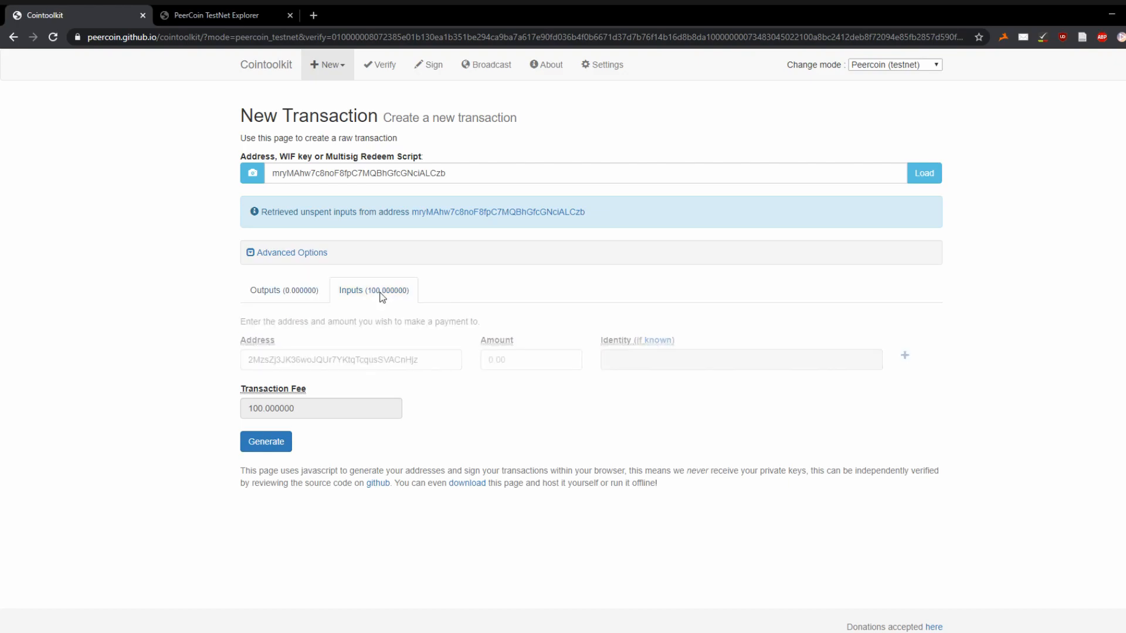
click(311, 294)
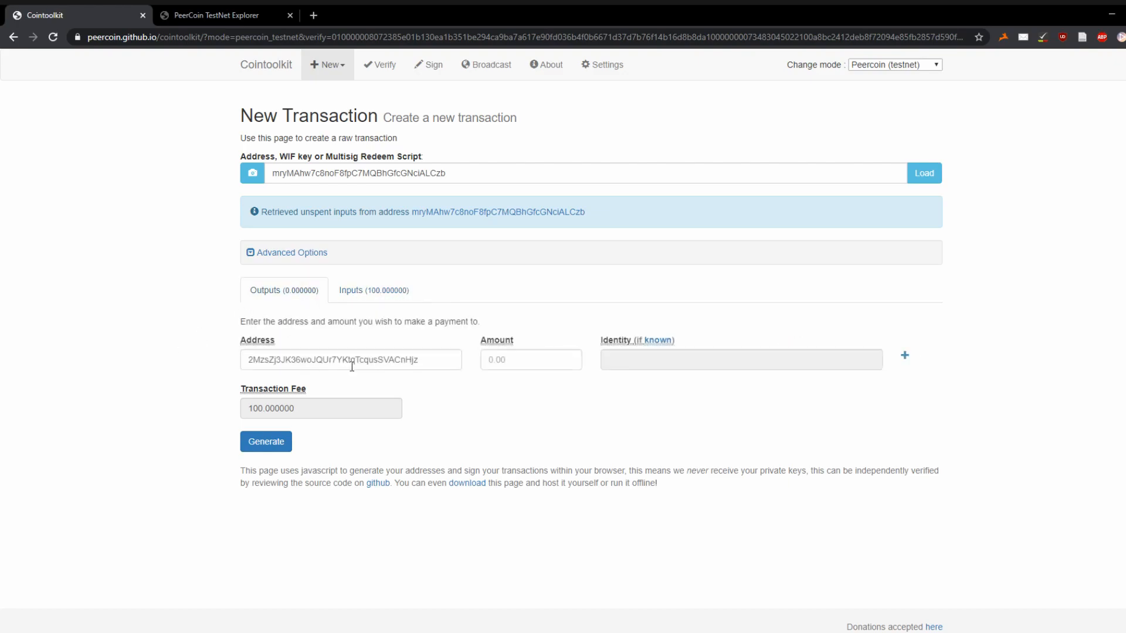
click(514, 360)
text(99.9)
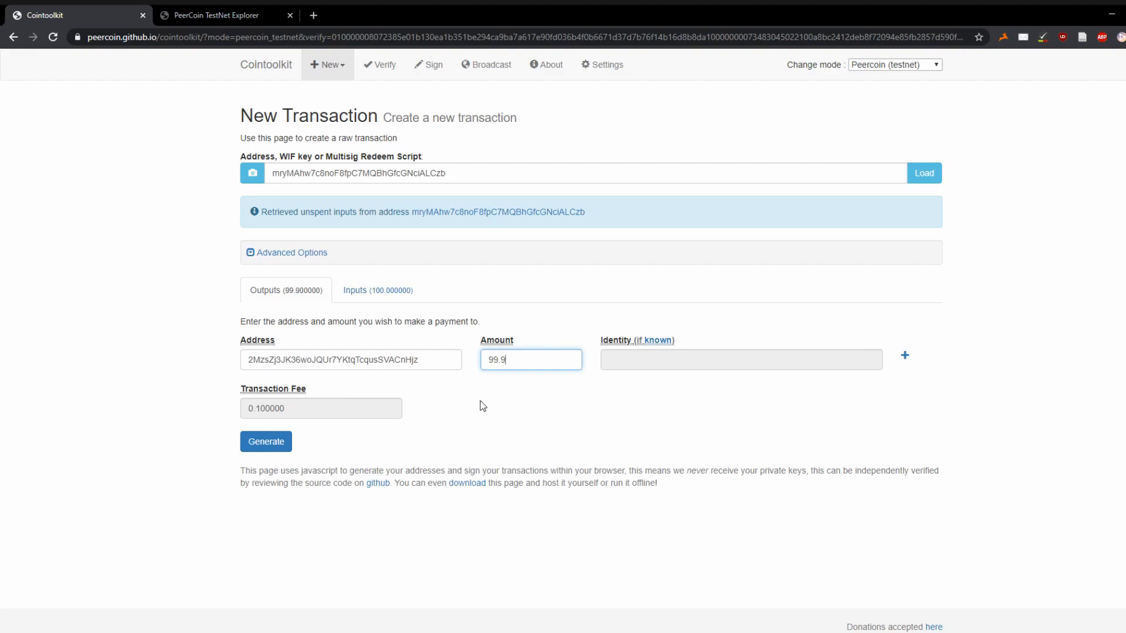
text(9)
click(492, 417)
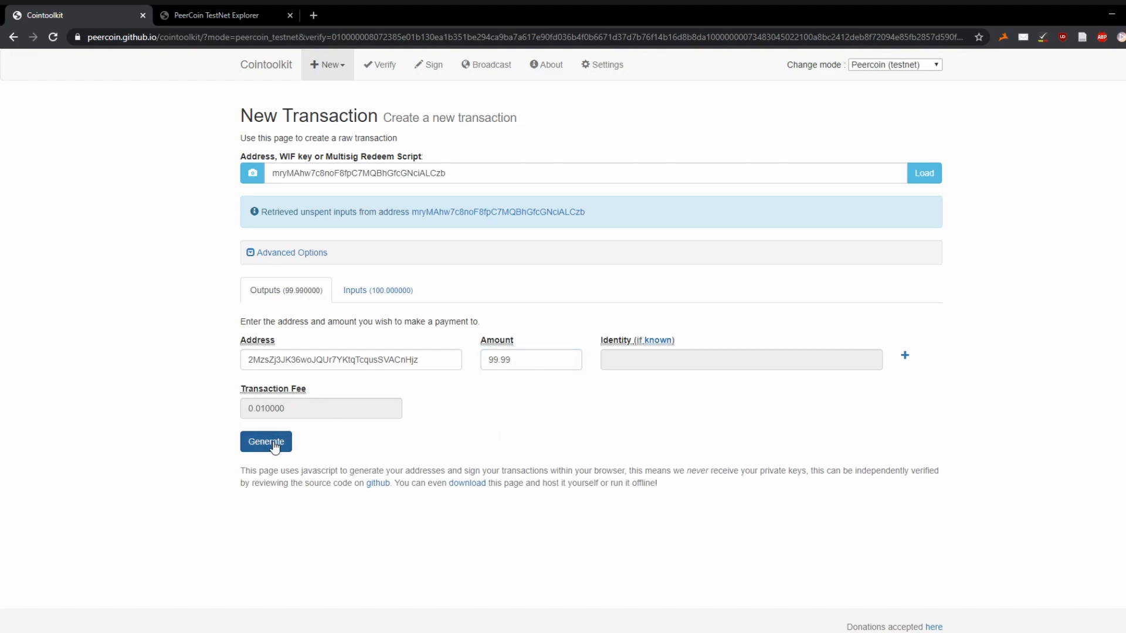
click(275, 448)
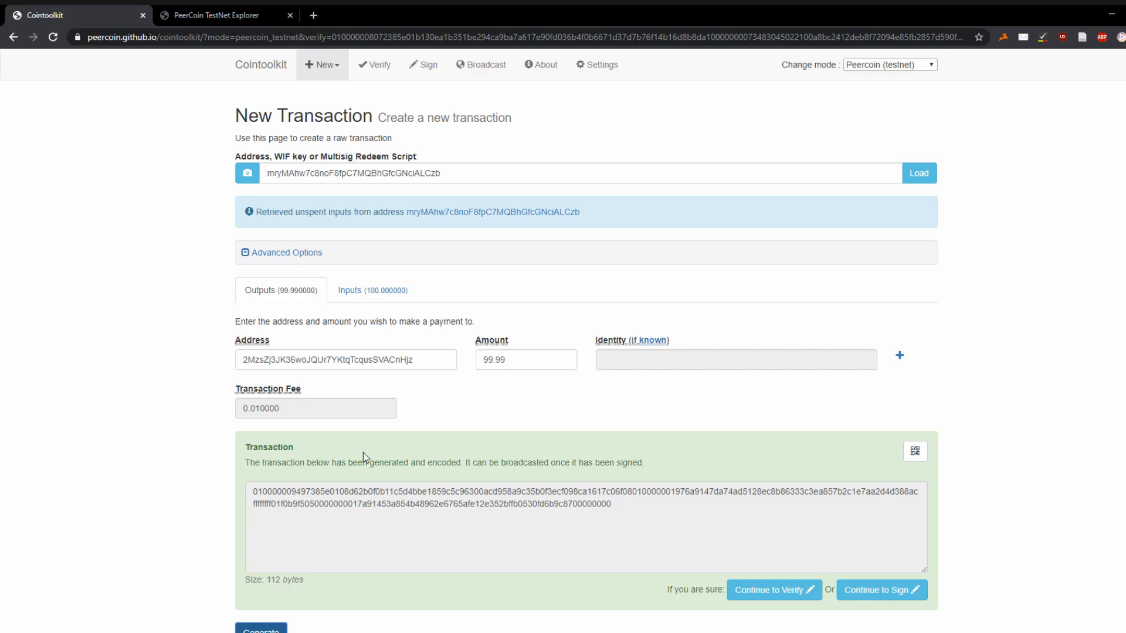
- Sign the transaction with the funding private key
click(773, 590)
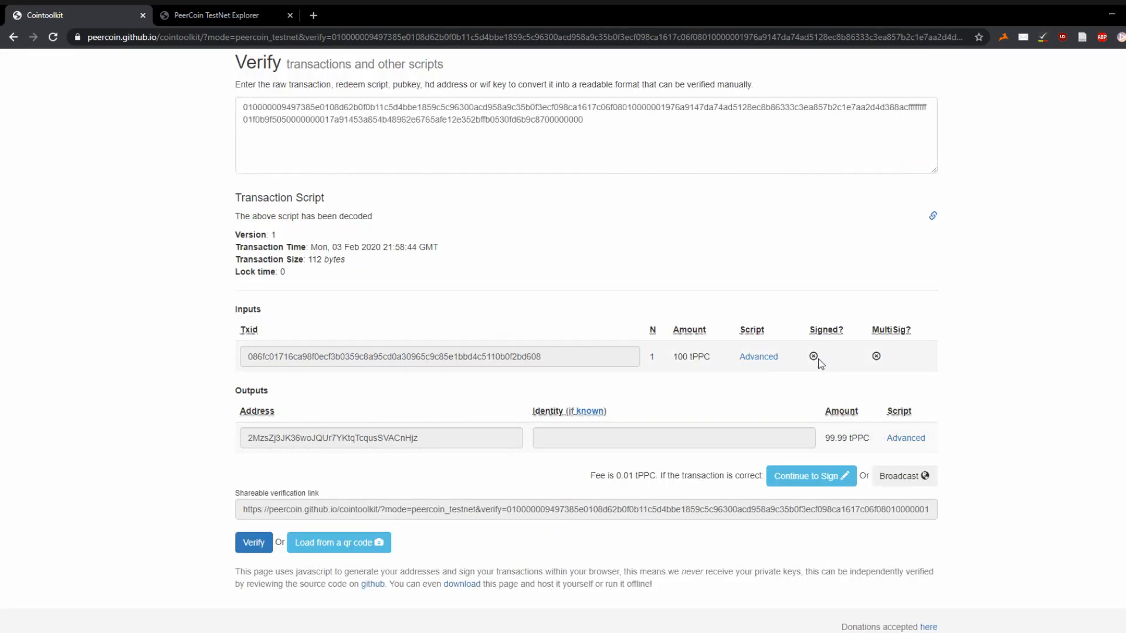
click(797, 491)
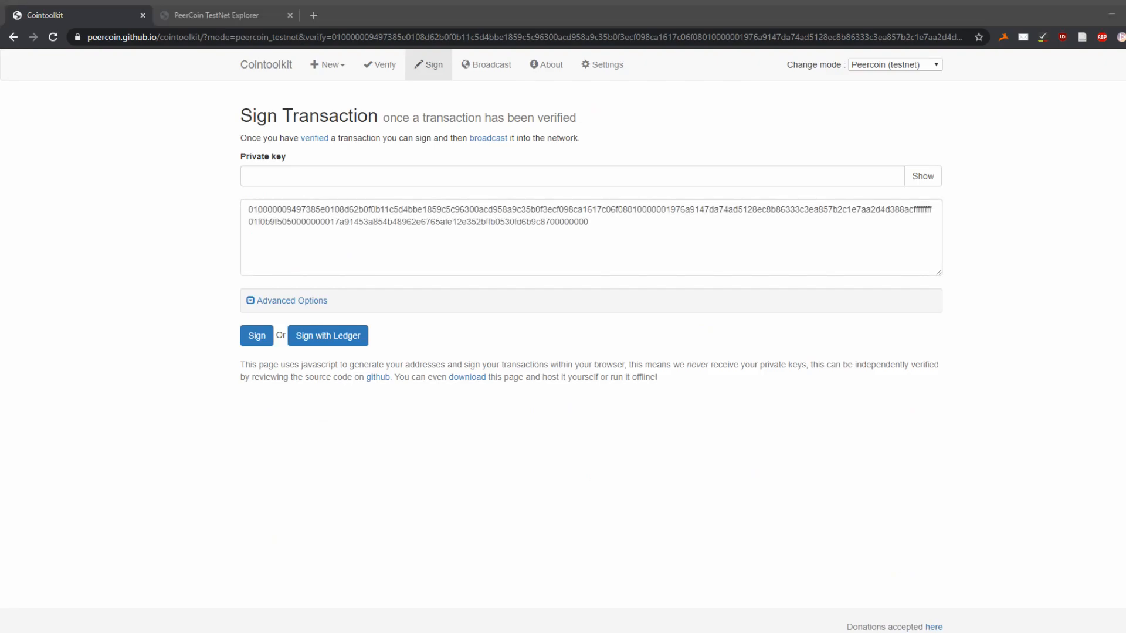
click(445, 171)
key(ctrl+v)
click(255, 337)
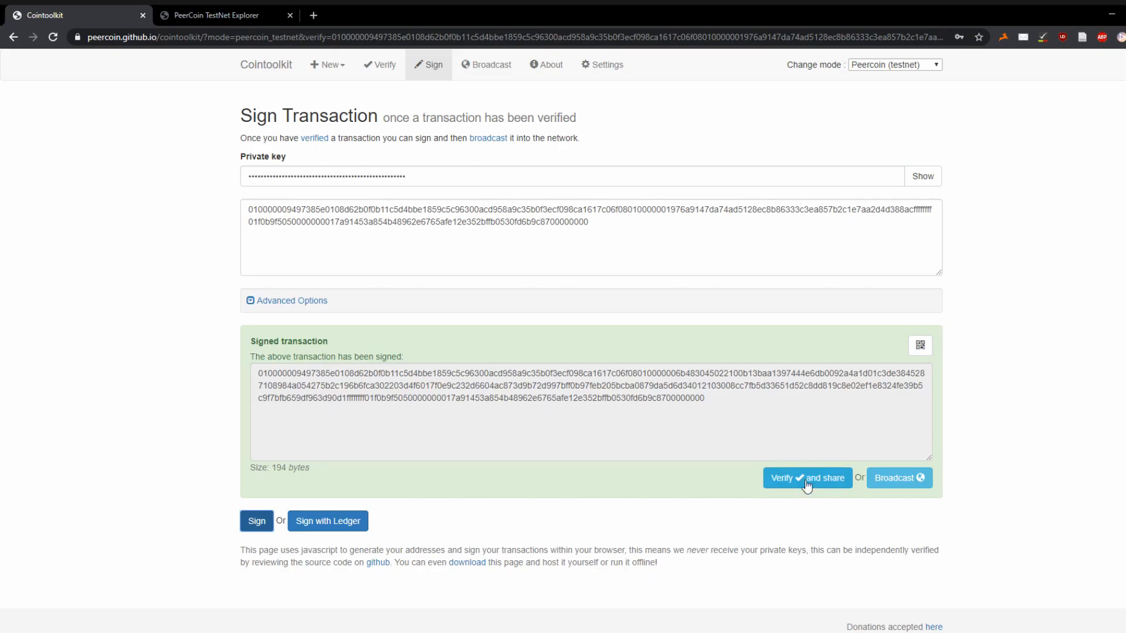
- Verify and broadcast the signed transaction, then copy the returned transaction ID
click(817, 469)
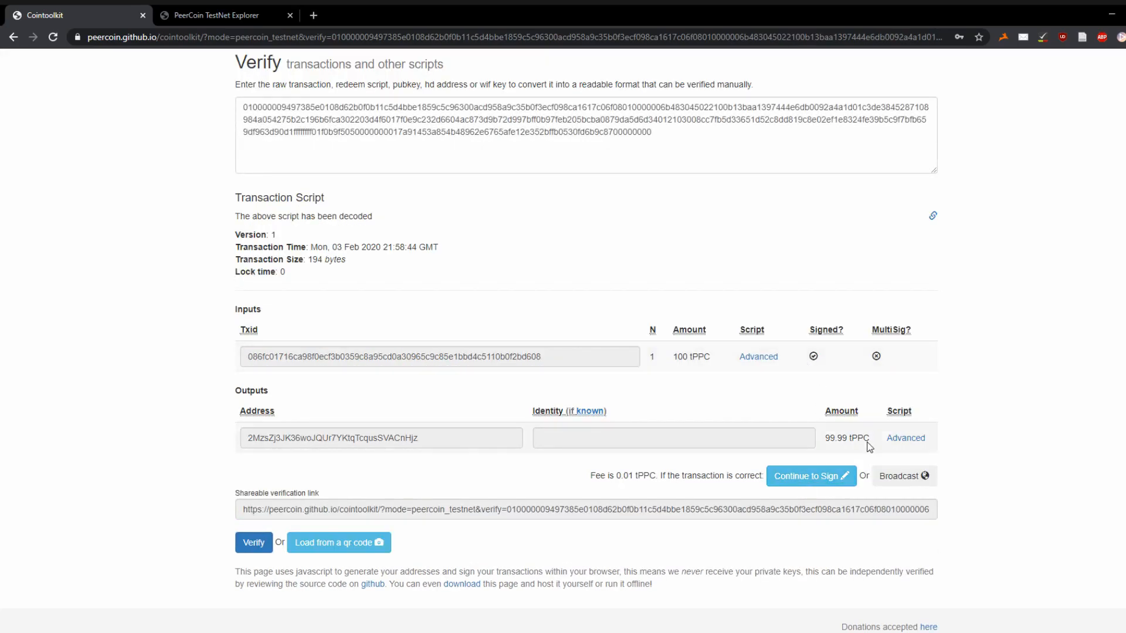
click(895, 479)
click(278, 254)
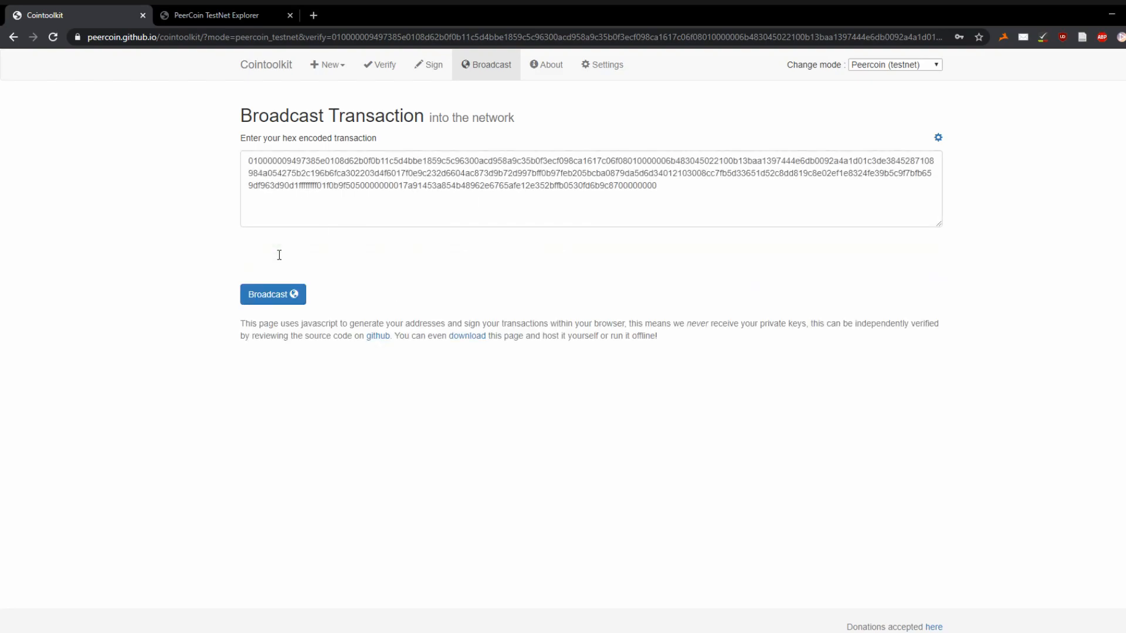
drag(568, 256, 273, 251)
key(ctrl+c)
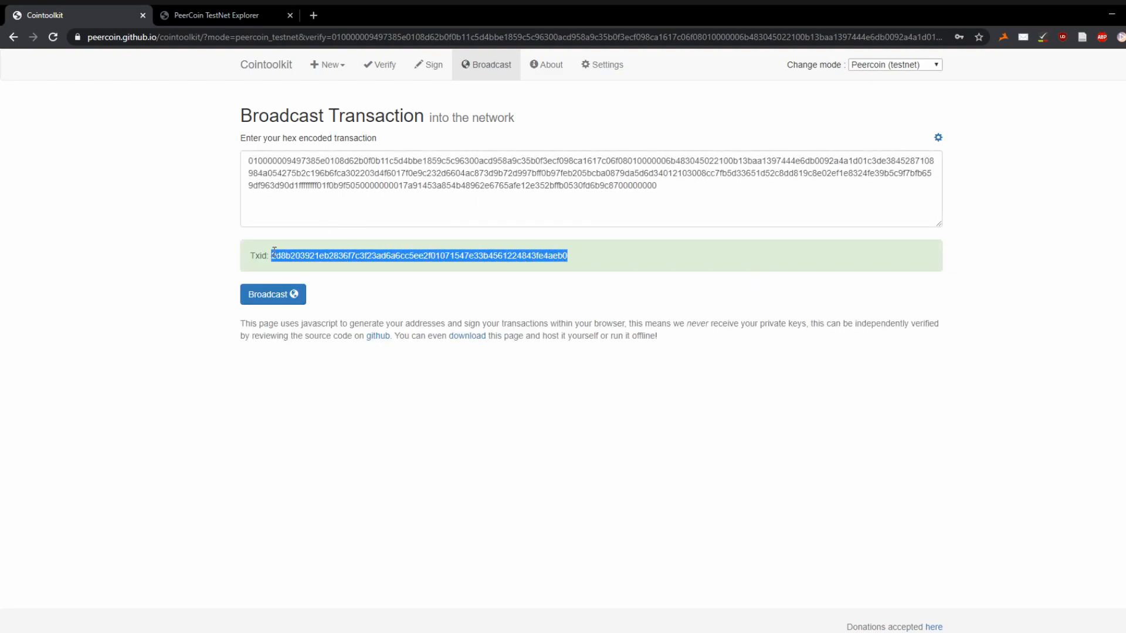
click(222, 14)
- Search the explorer for the transaction ID, which returns no results yet
click(470, 163)
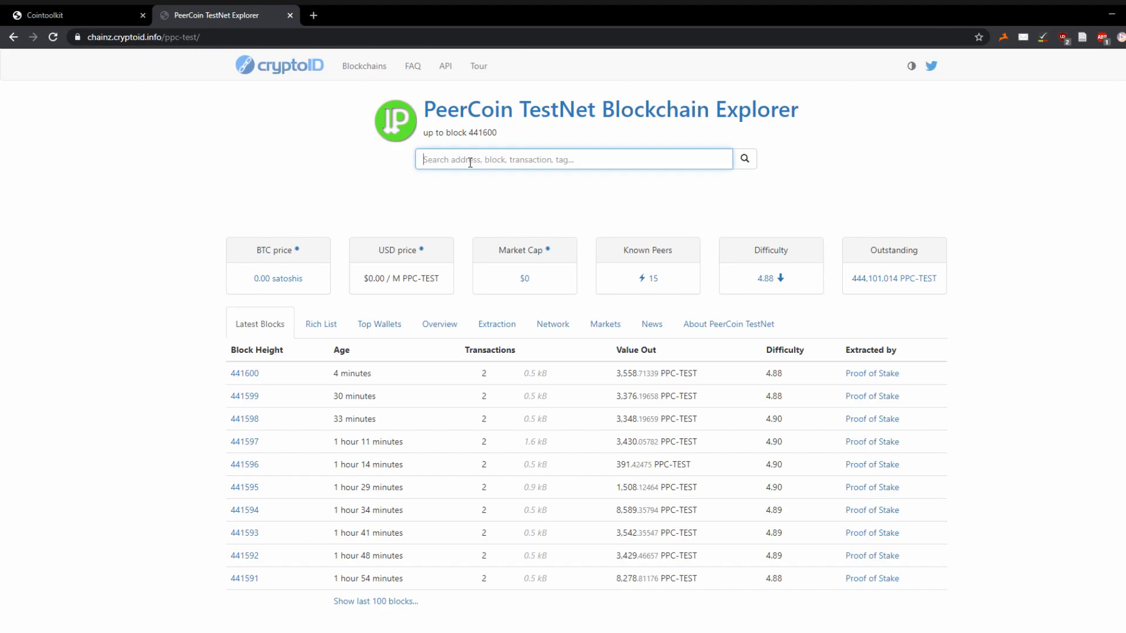
key(ctrl+v)
key(Return)
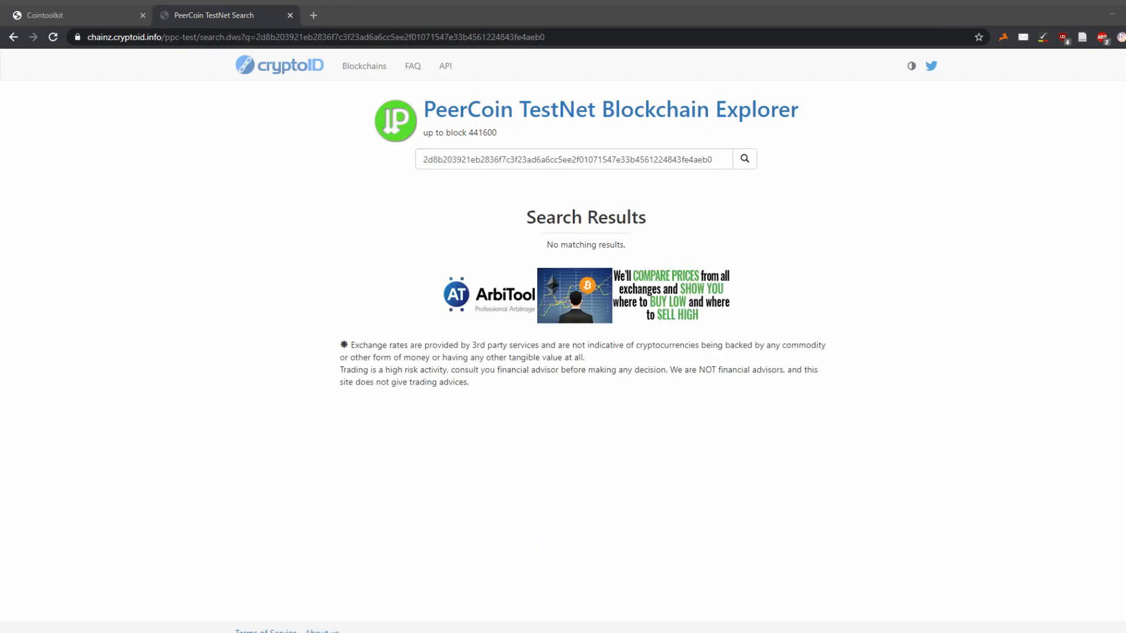
- Open Cointoolkit's shareable redeem-script verify link in a new tab
key(ctrl+t)
key(ctrl+v)
key(Return)
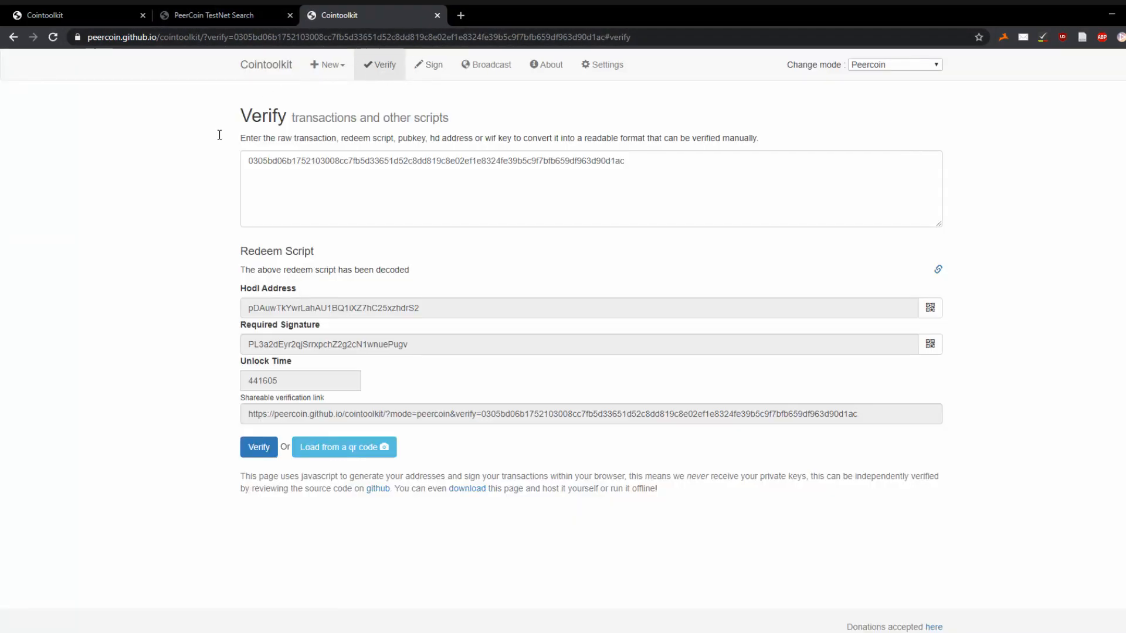
- Switch the network mode to Peercoin (testnet) and verify the redeem script
click(342, 188)
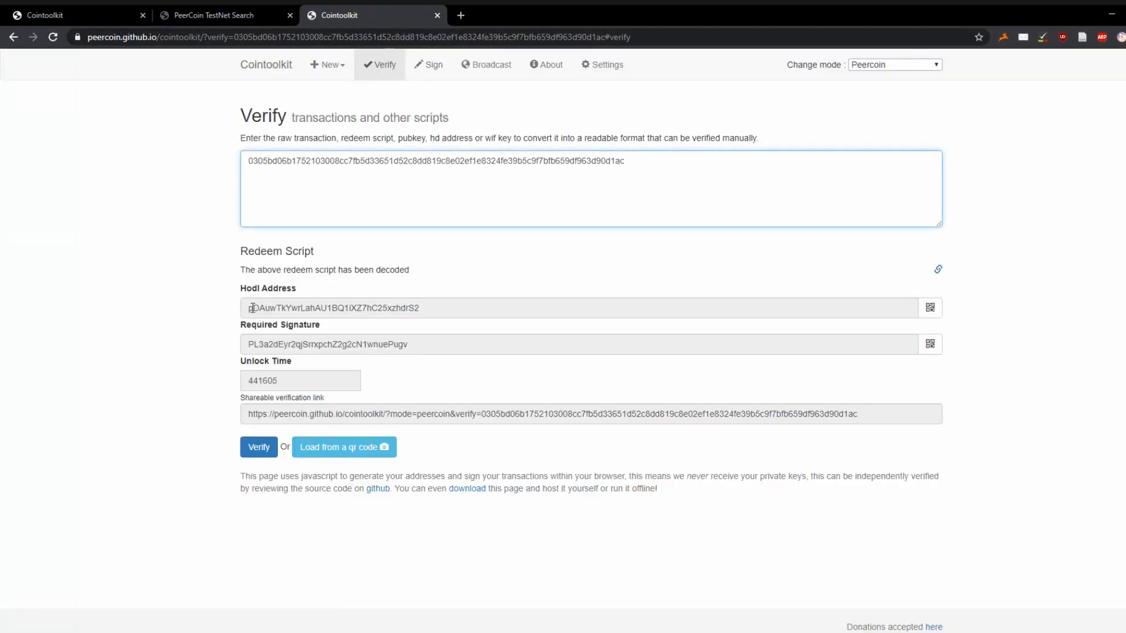
click(894, 67)
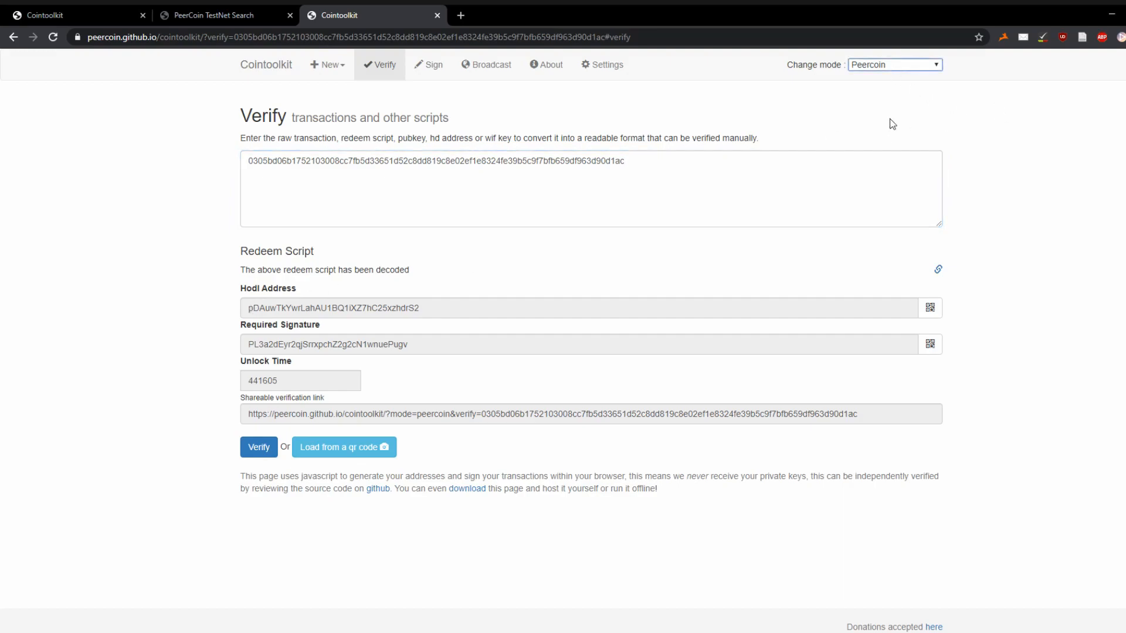
click(892, 123)
click(259, 249)
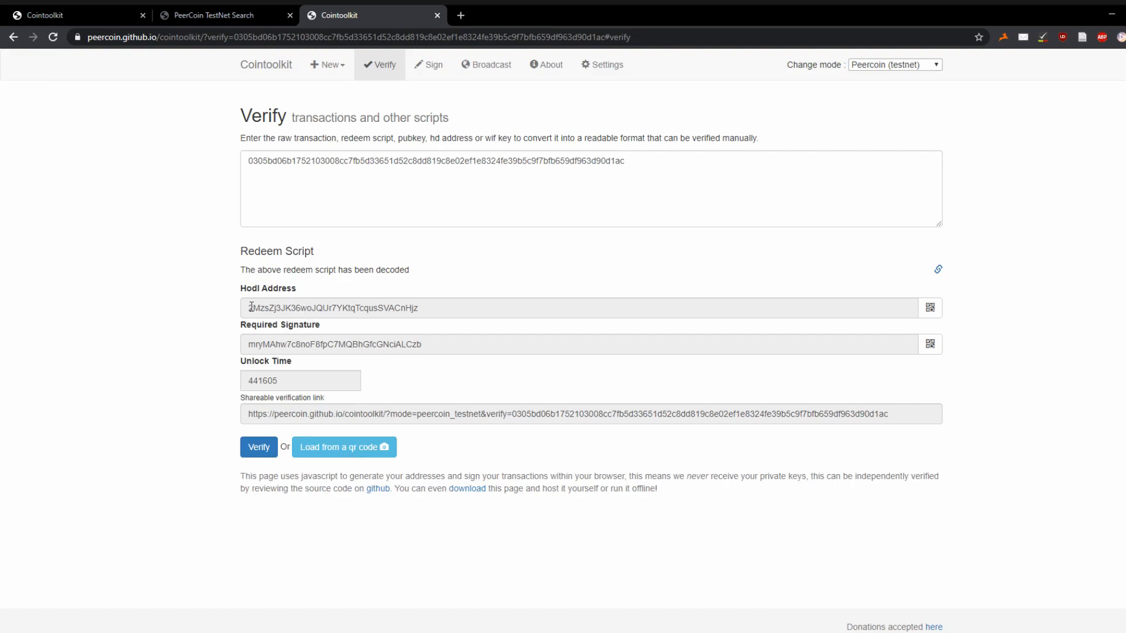
- Inspect the decoded hodl address, required signature and unlock time 441605
drag(248, 305, 424, 305)
drag(248, 347, 454, 354)
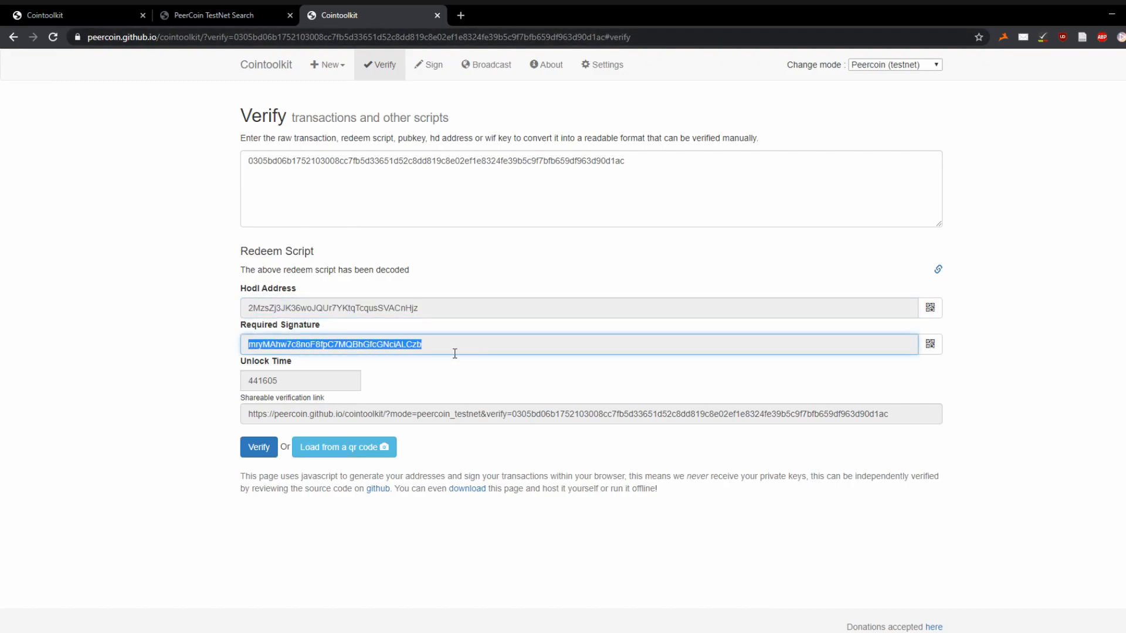
drag(434, 344, 244, 347)
drag(293, 382, 247, 382)
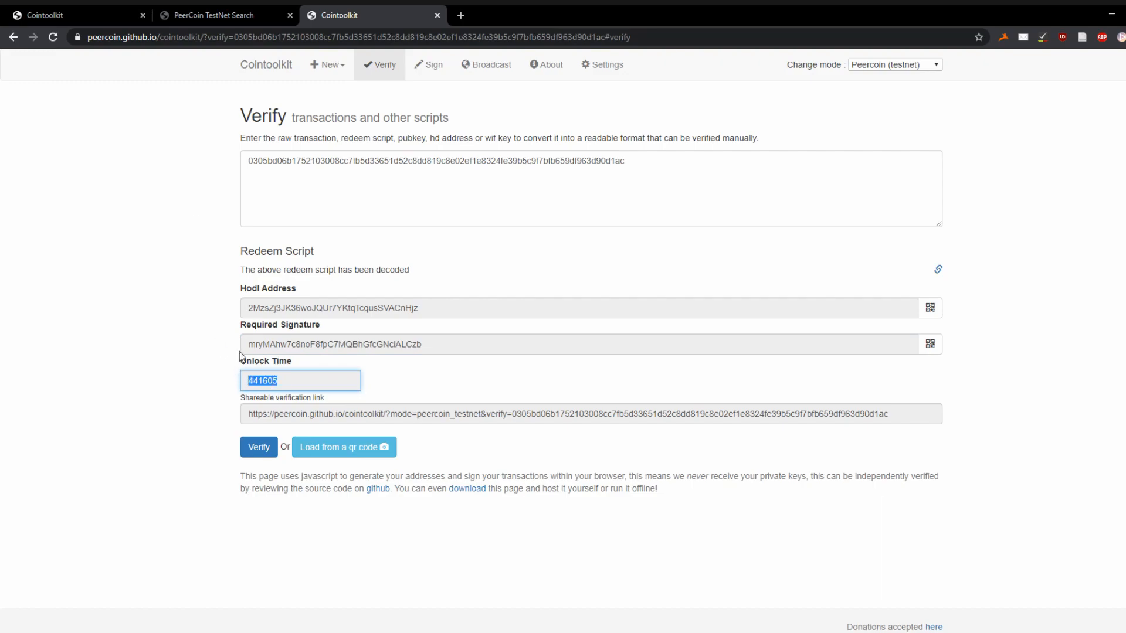
click(310, 375)
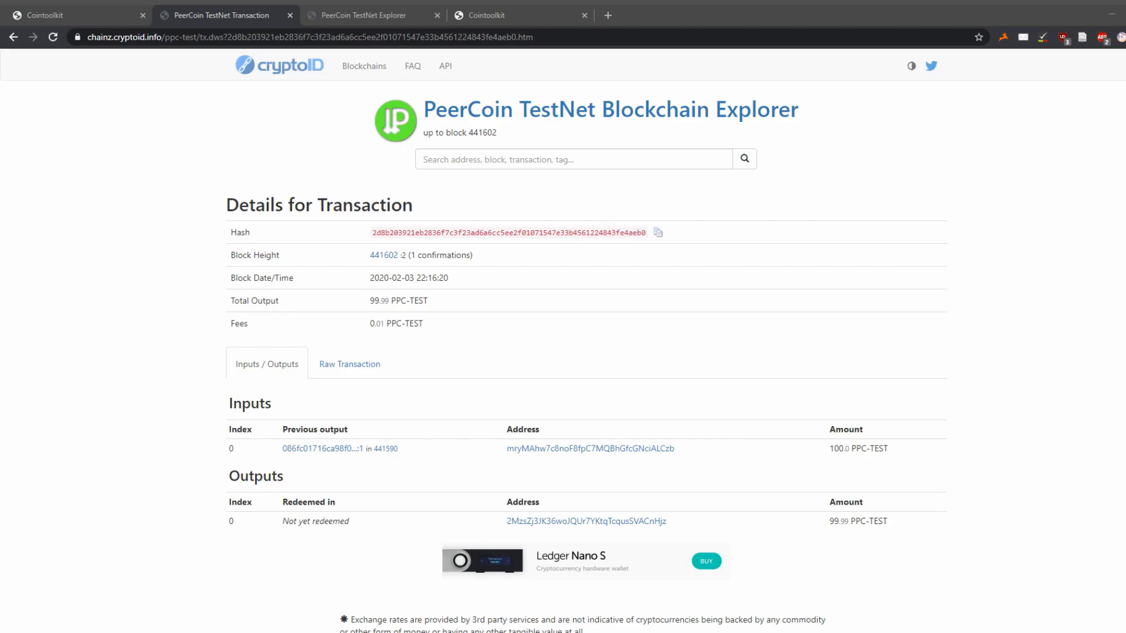
- Compare the 441605 unlock time with the explorer's latest block, 441607
click(486, 16)
click(481, 36)
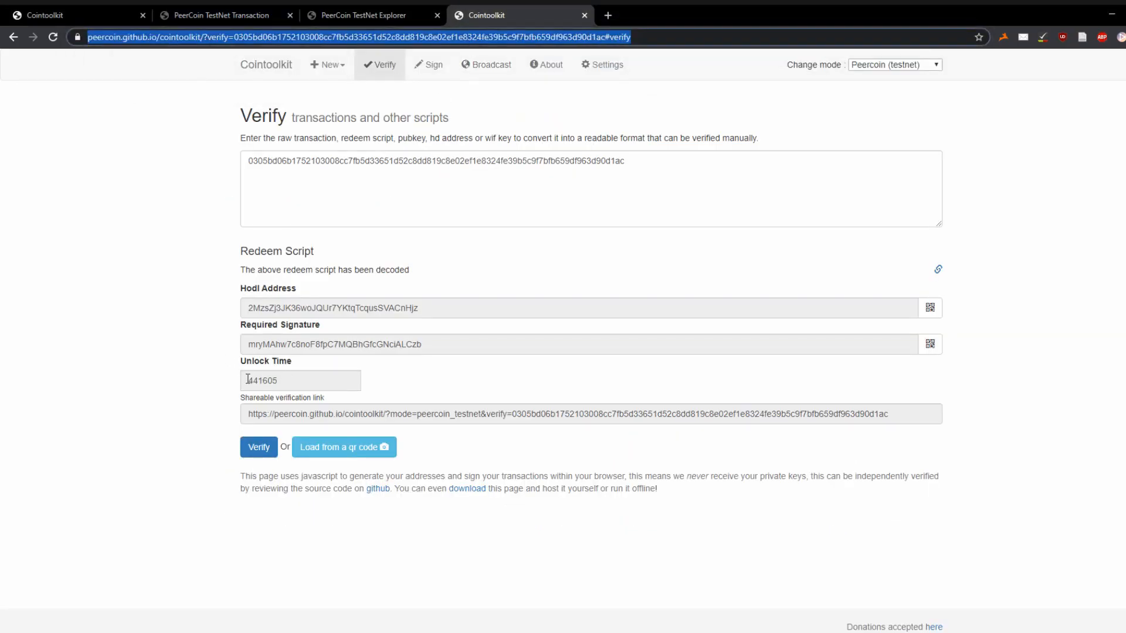
drag(247, 381, 281, 381)
click(363, 15)
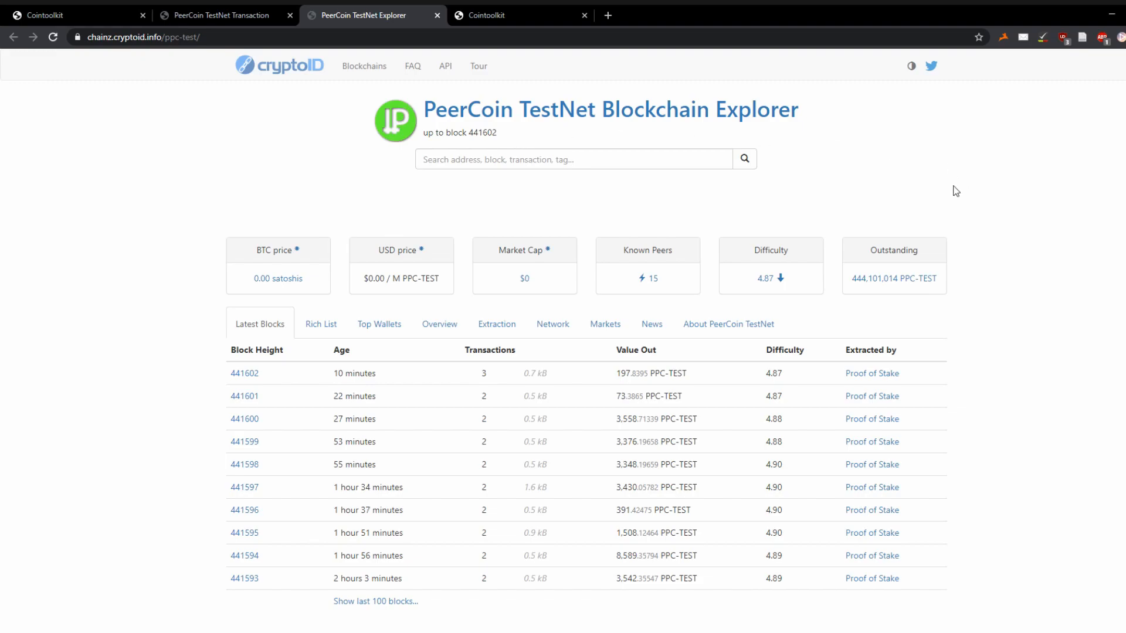
click(551, 16)
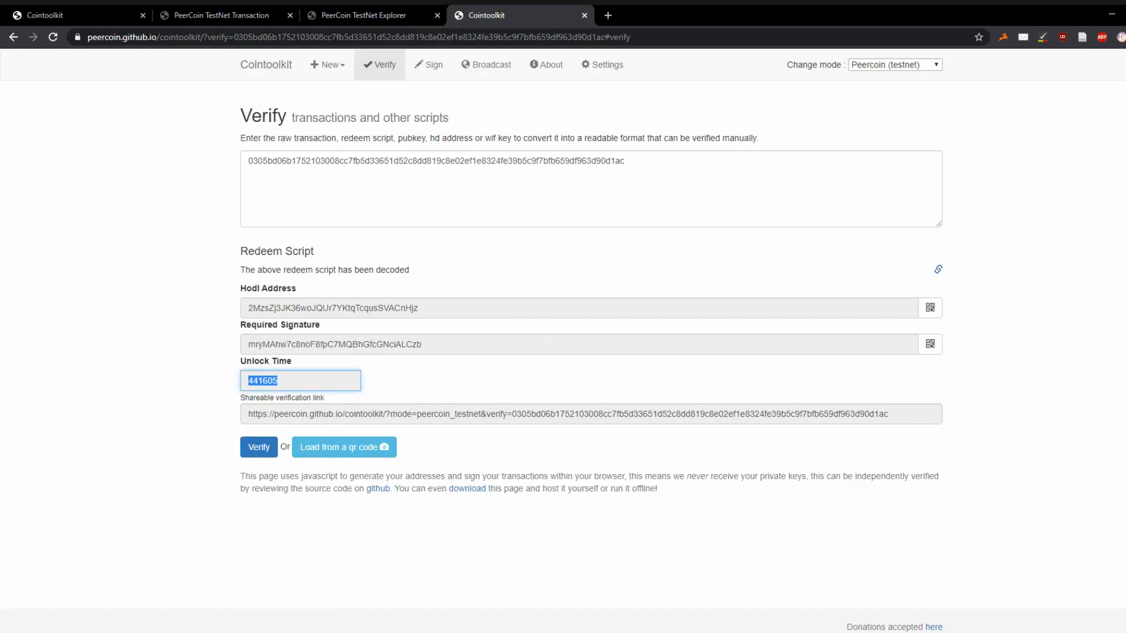
key(ctrl+shift+Tab)
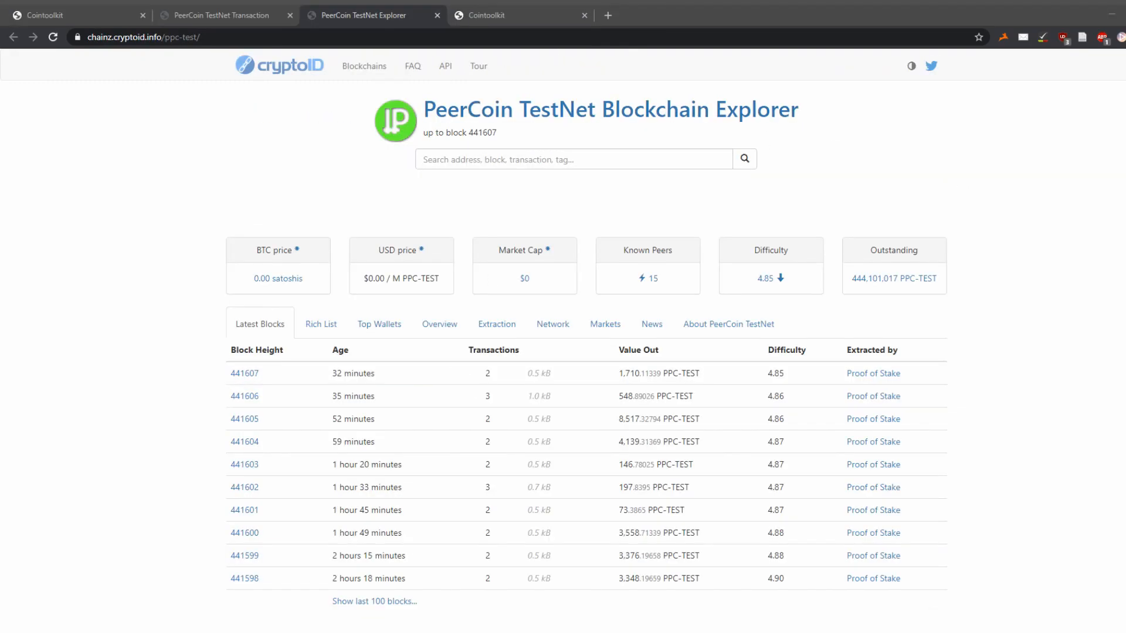
drag(497, 133, 467, 133)
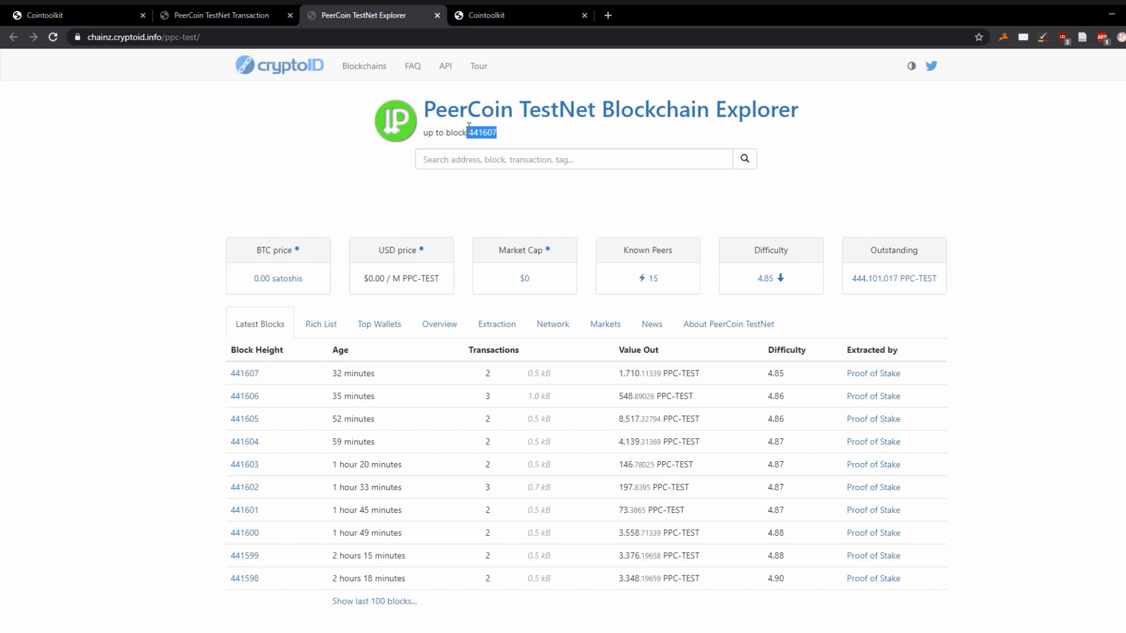
click(242, 8)
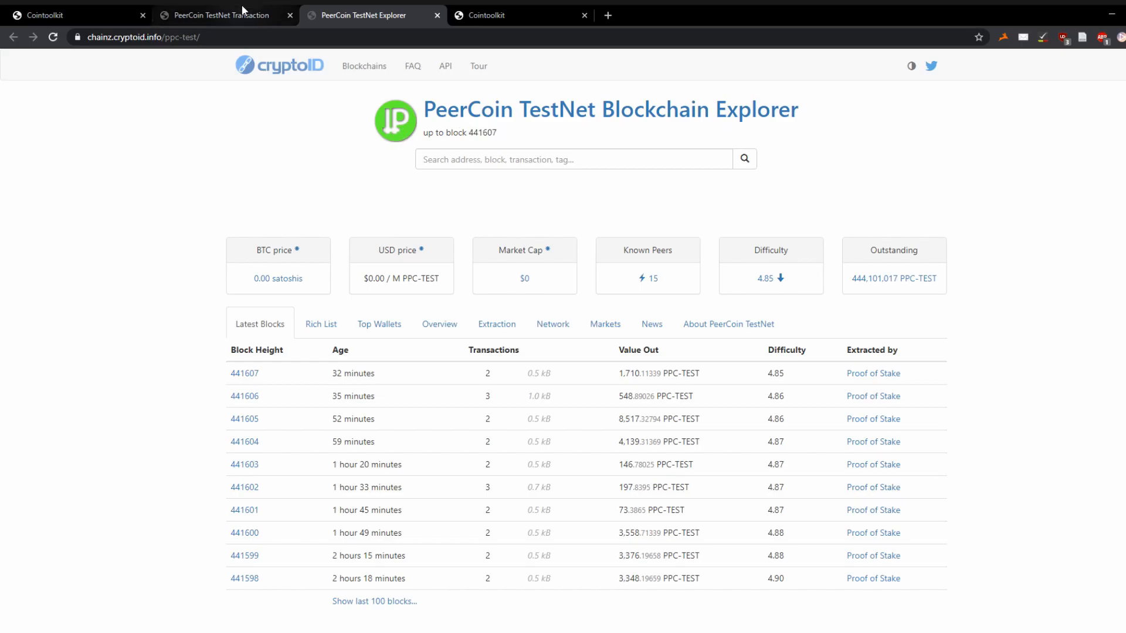
click(528, 13)
- Look up the copied hodl address in the testnet explorer
click(282, 345)
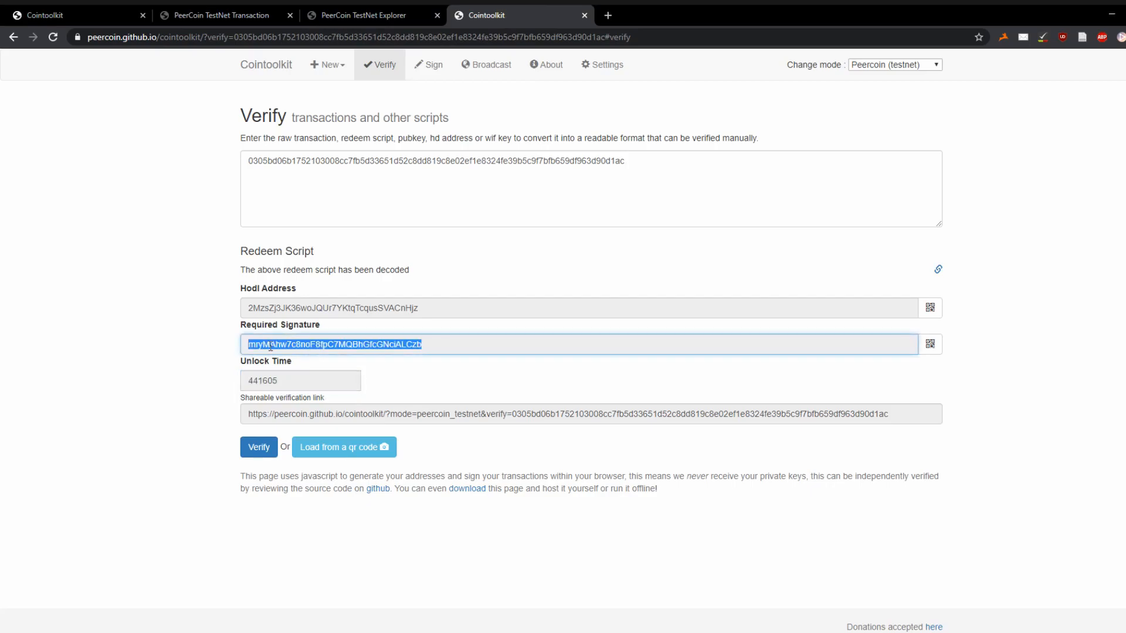
click(249, 309)
key(ctrl+c)
click(399, 16)
click(465, 160)
key(ctrl+v)
key(Return)
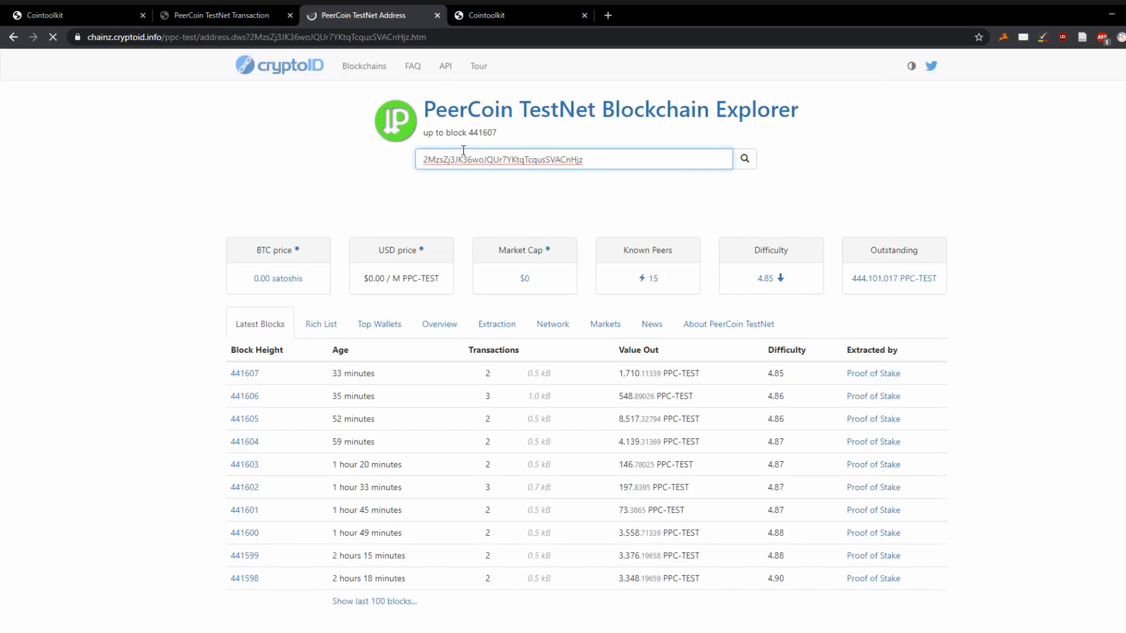
- Confirm the 99.99 PPC-TEST balance and return to Cointoolkit's home page
drag(488, 255, 421, 252)
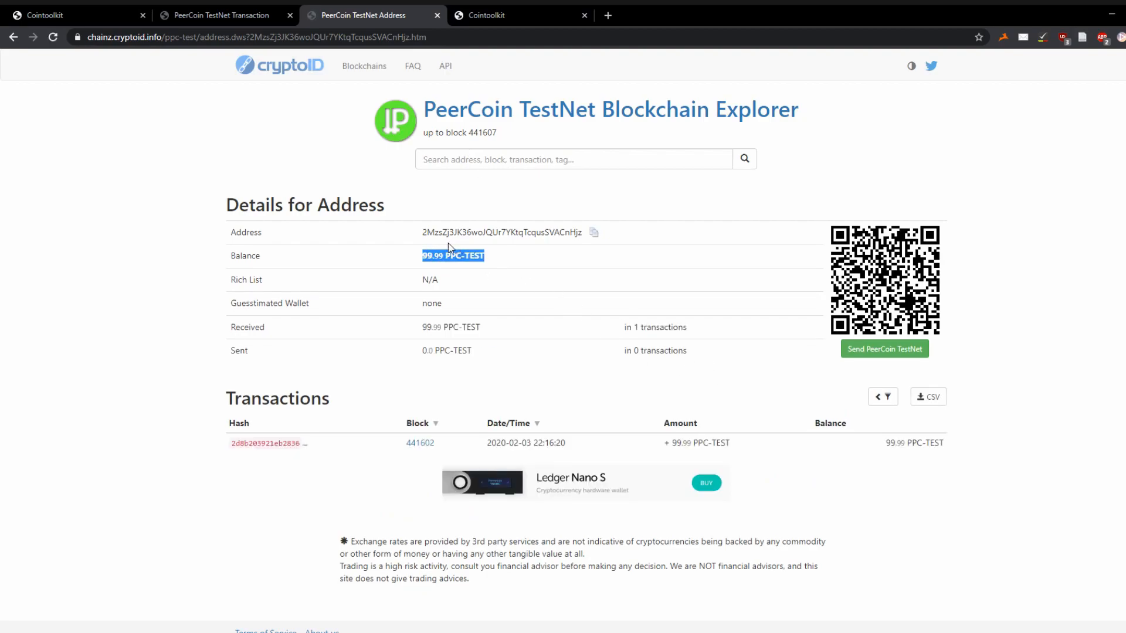
click(510, 15)
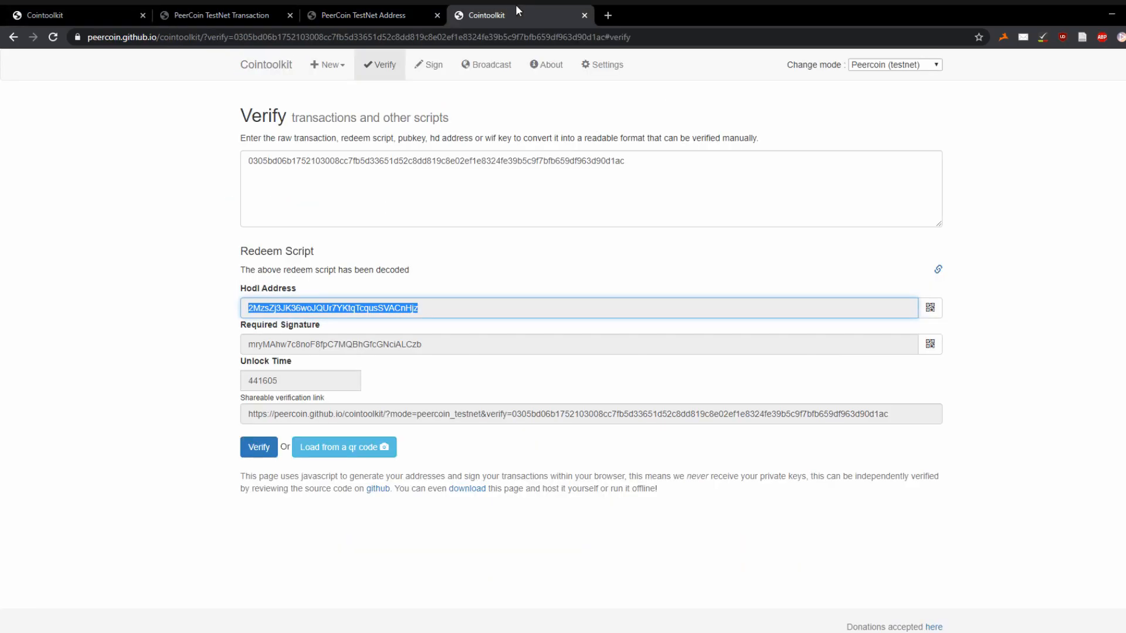
click(276, 70)
- Start a new transaction from the pasted redeem script and load its unspent inputs
click(326, 67)
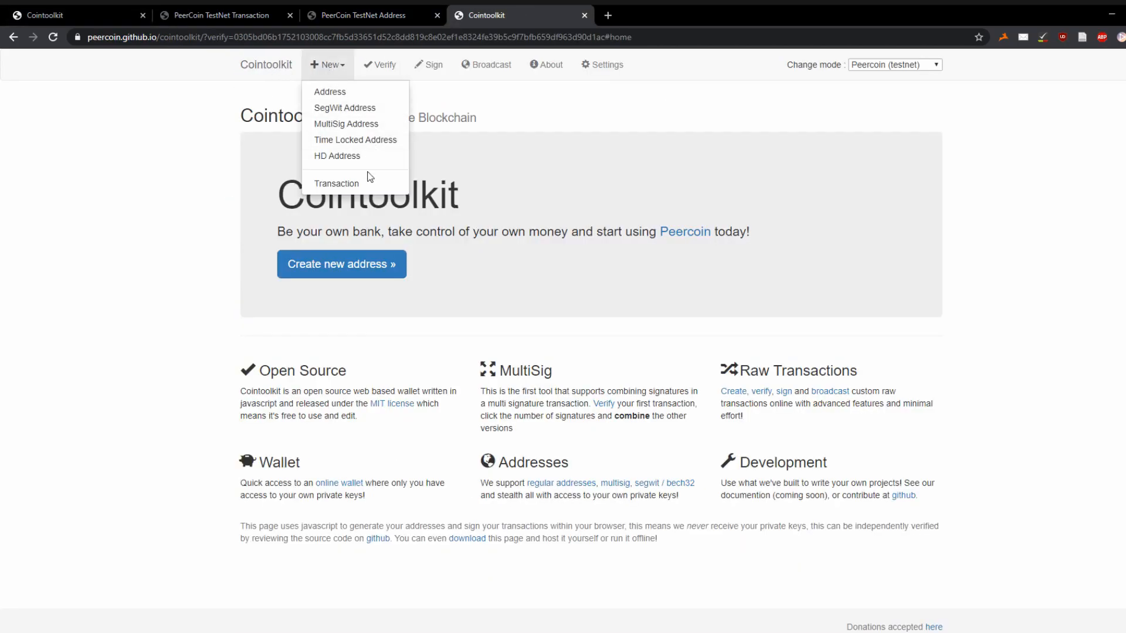
click(363, 186)
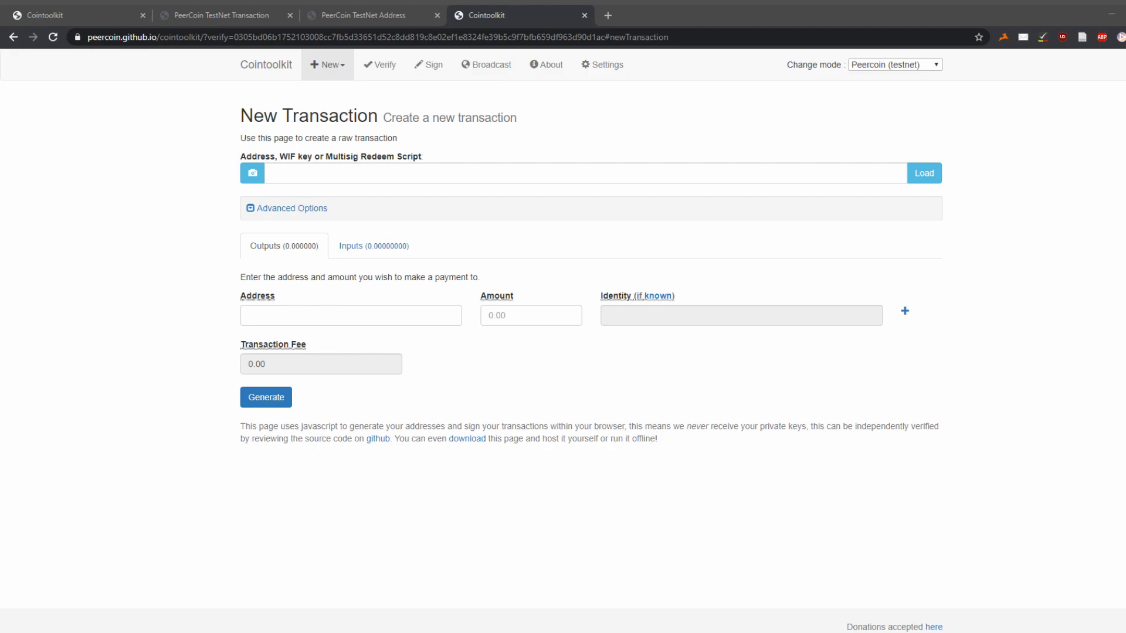
click(377, 171)
key(ctrl+v)
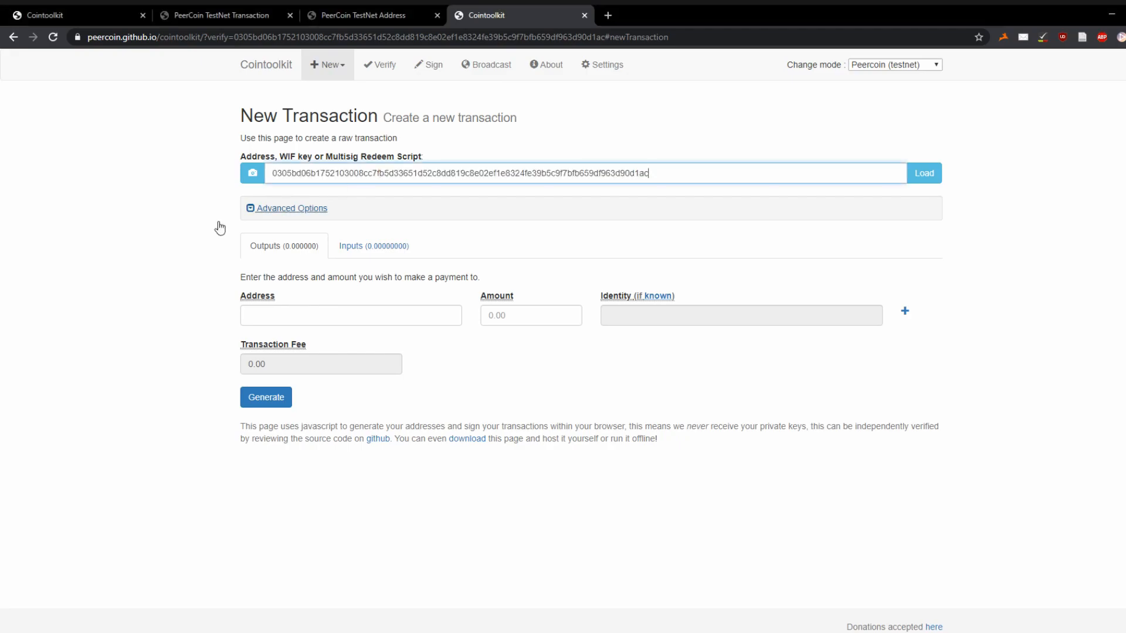
click(105, 228)
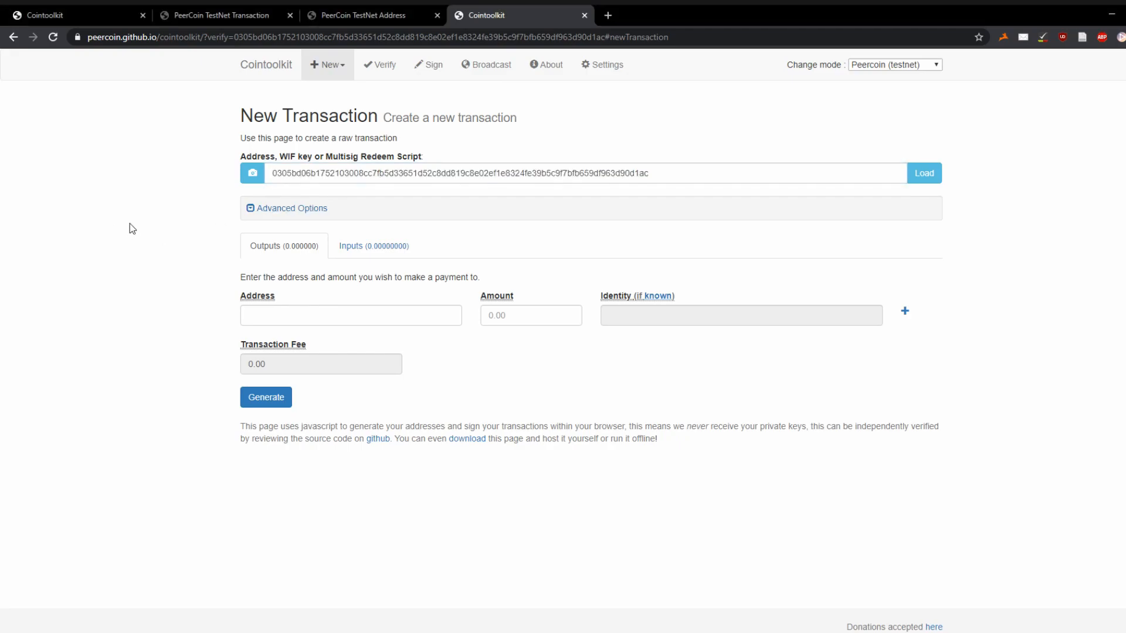
click(919, 175)
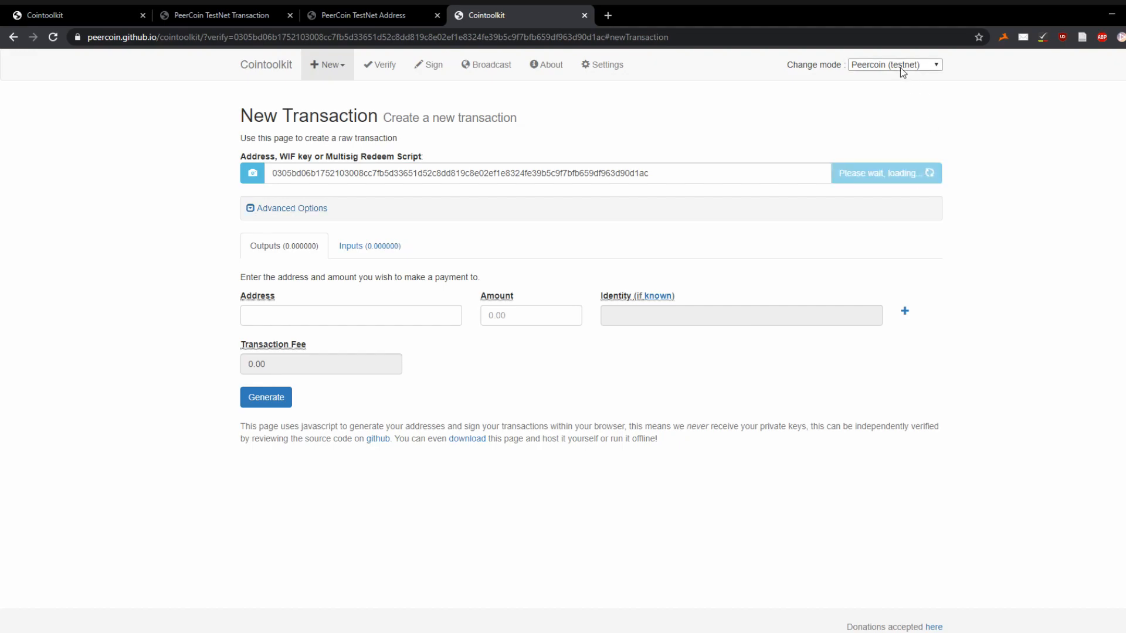
- Check the retrieved 99.99 input, then go to the other Cointoolkit tab
click(354, 291)
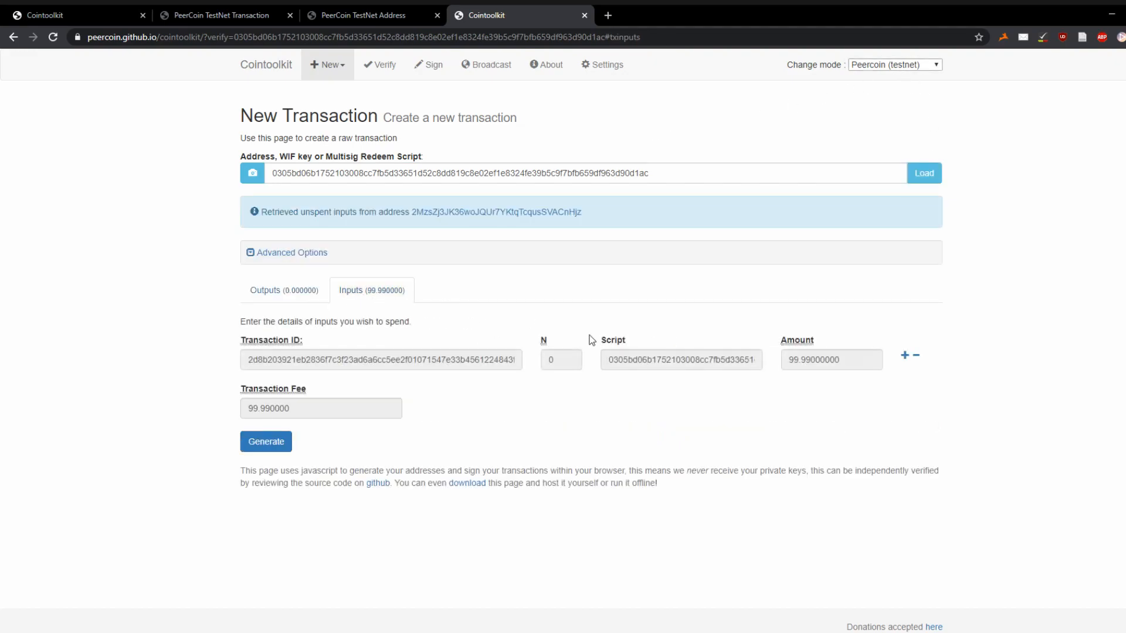
click(286, 291)
click(319, 355)
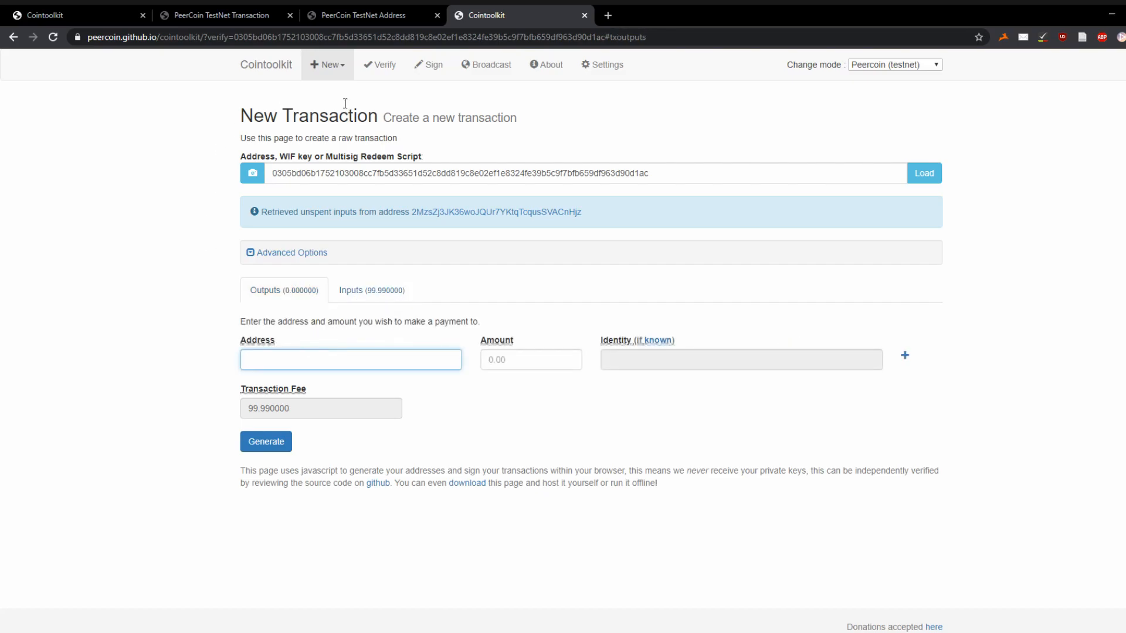
click(80, 12)
click(323, 66)
- Generate a new address and copy it
click(323, 89)
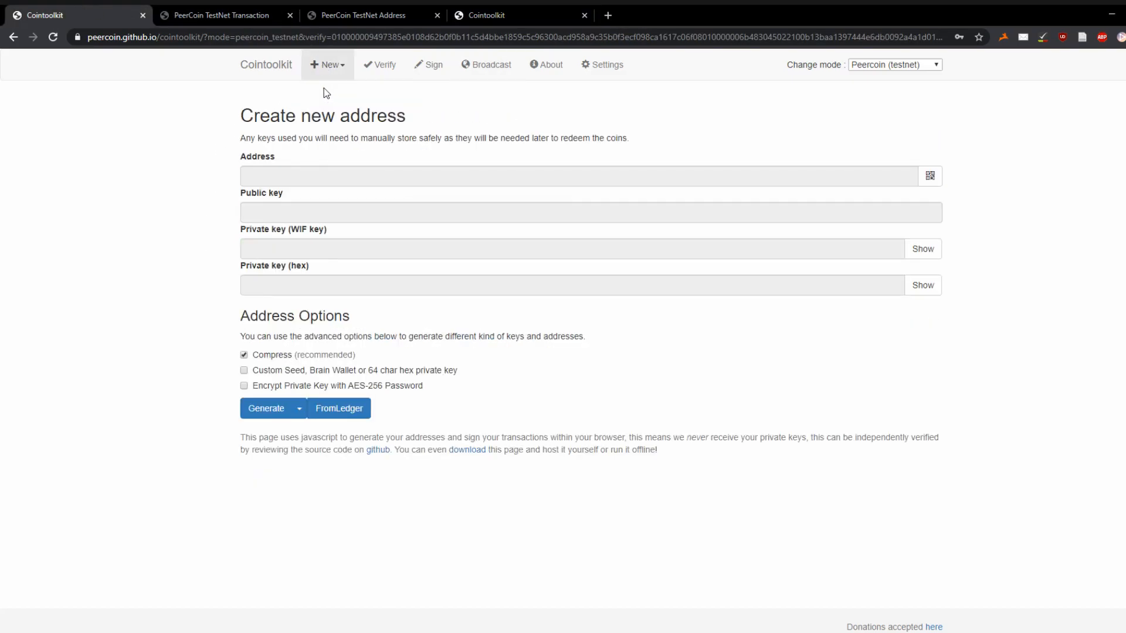
click(274, 406)
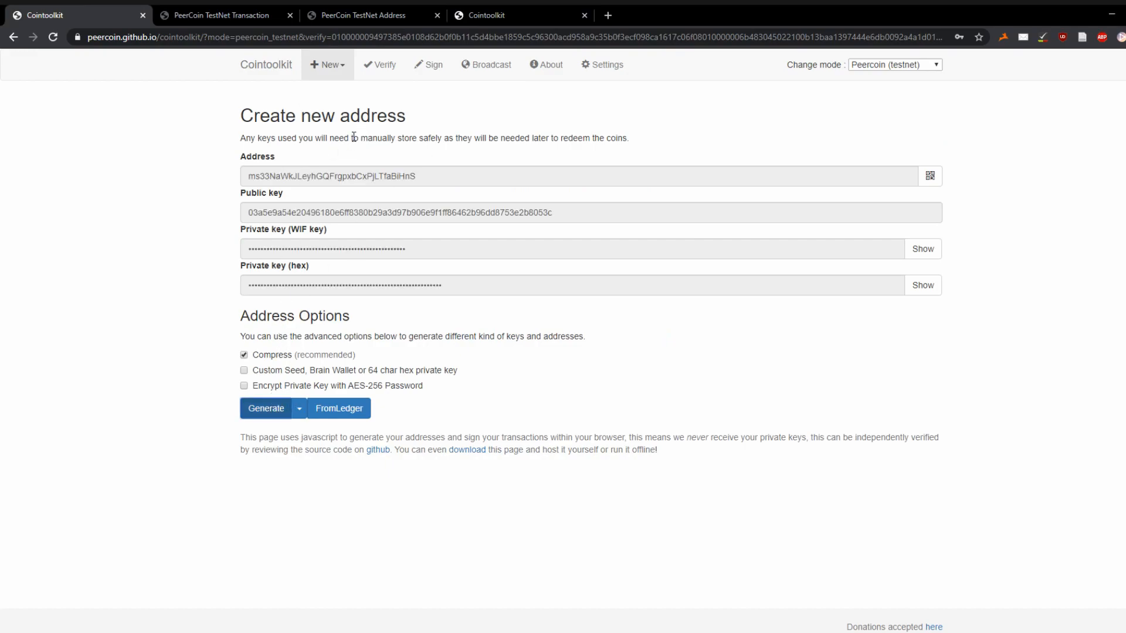
click(335, 178)
key(alt+Tab)
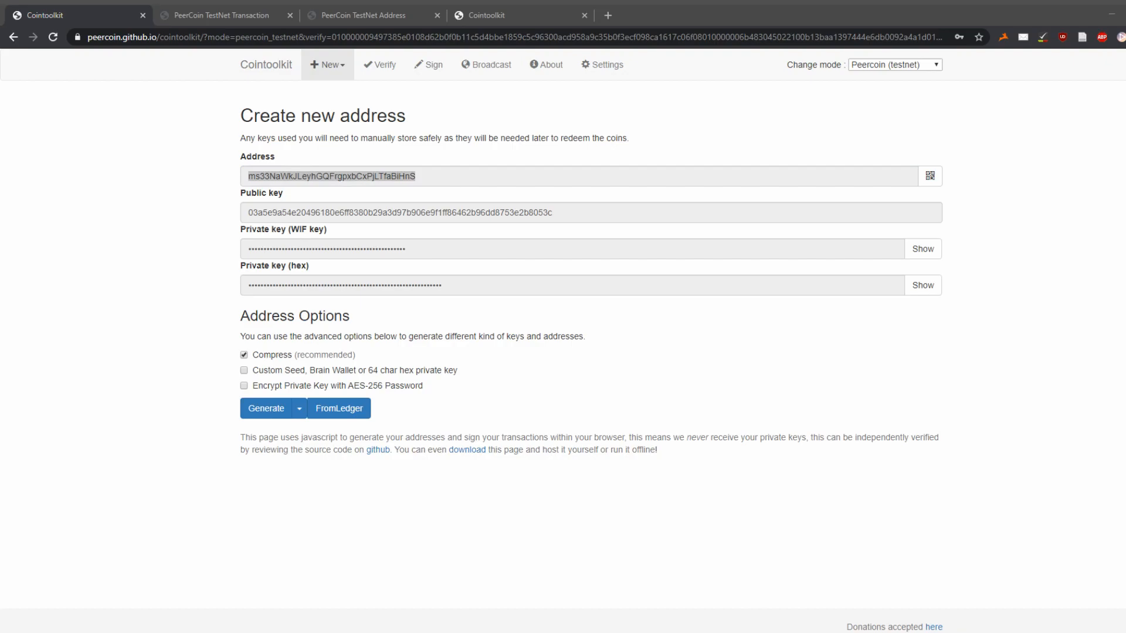
click(363, 213)
key(ctrl+c)
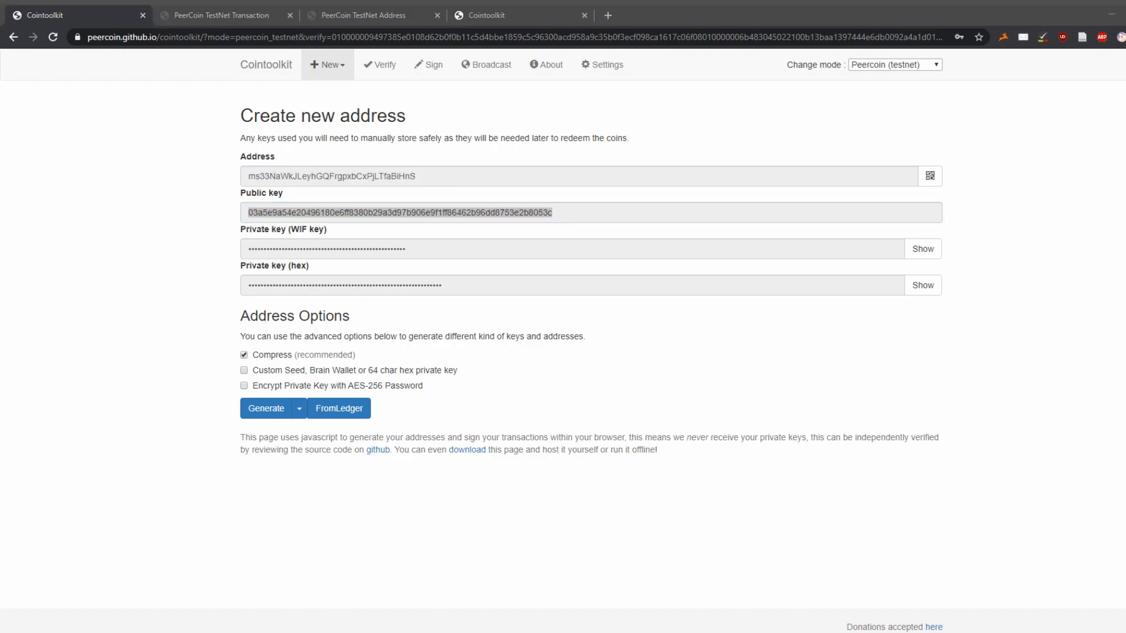
- Paste the new address as the transaction's output address
click(532, 6)
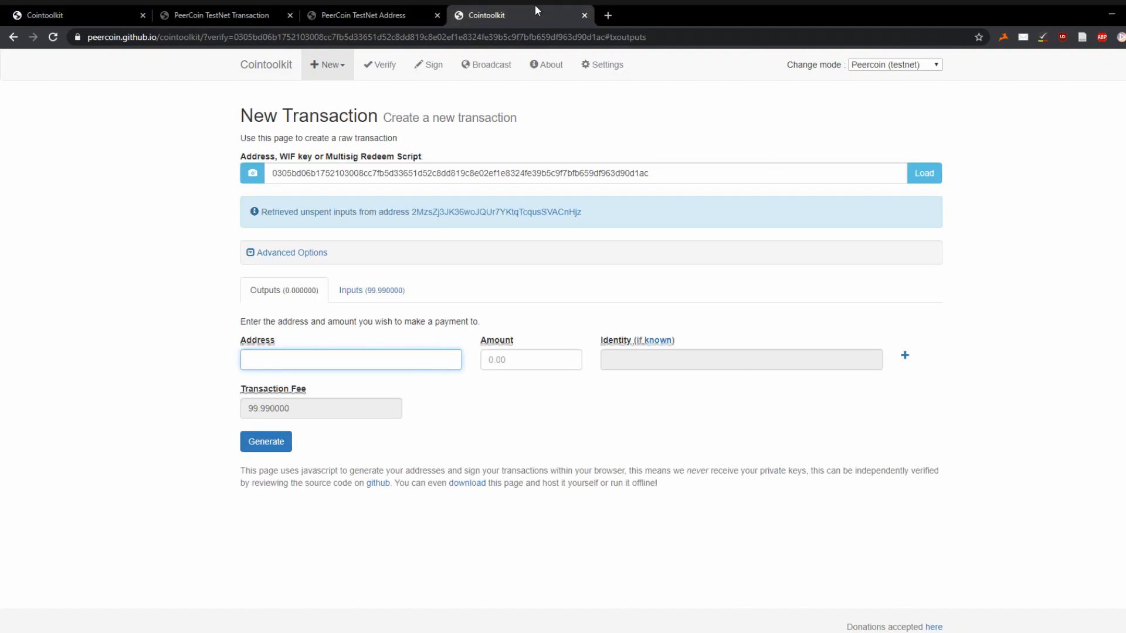
key(ctrl+v)
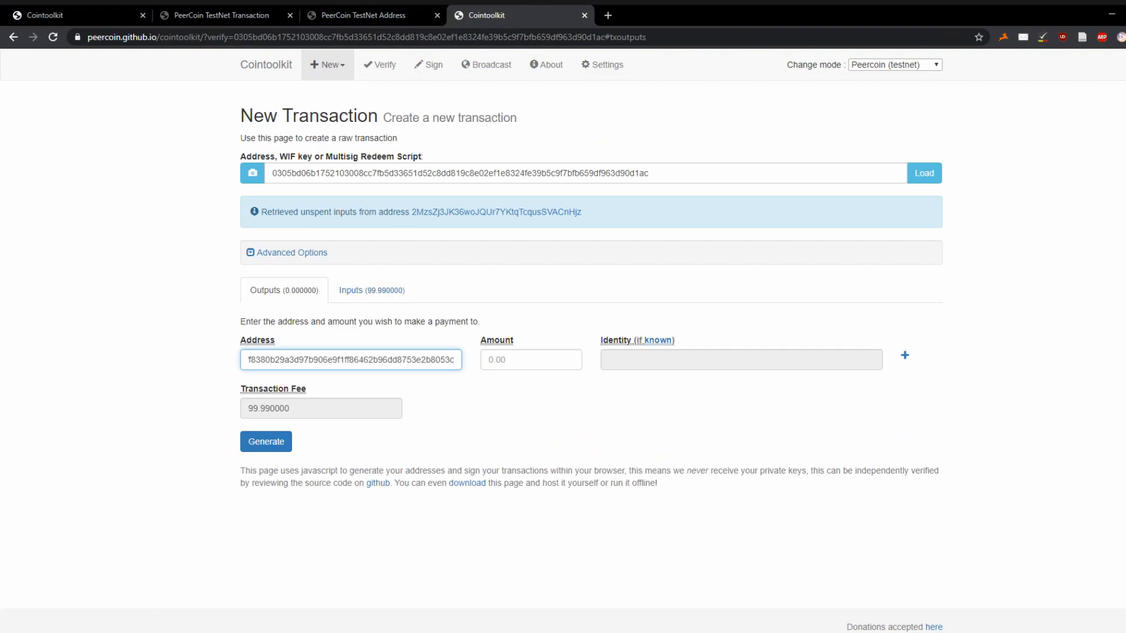
key(ctrl+z)
click(423, 354)
text(ms33NaWkJLeyhGQFrgpxbCxPjLTfaBiHnS)
click(126, 361)
- Set the amount to 99.98 with a 0.01 fee and generate the transaction
click(508, 351)
text(9)
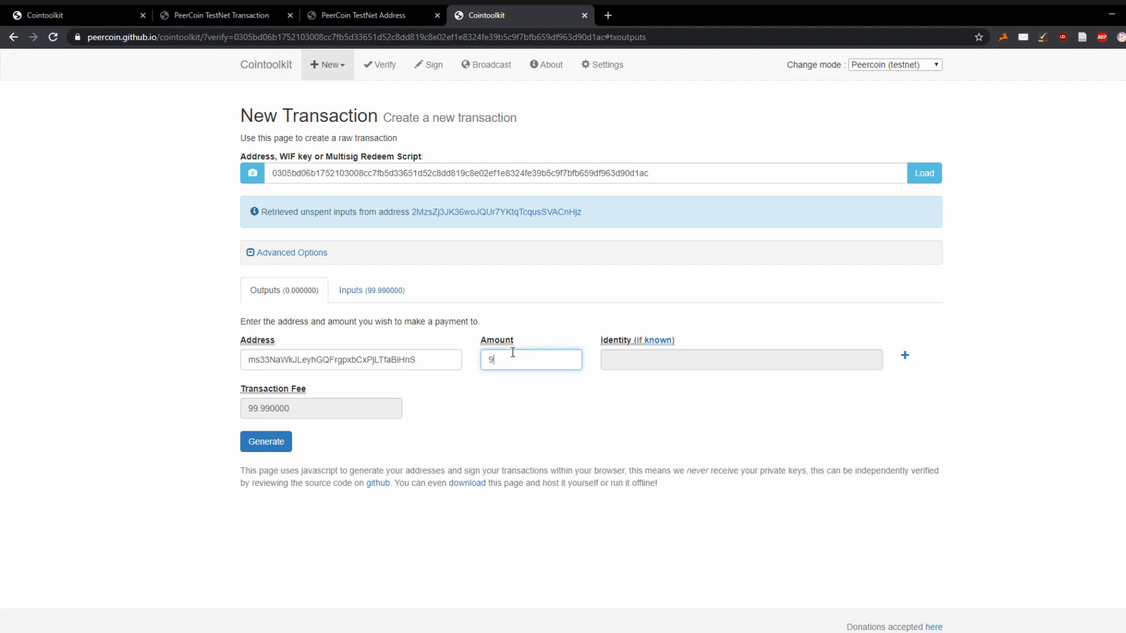
text(9.98)
click(494, 418)
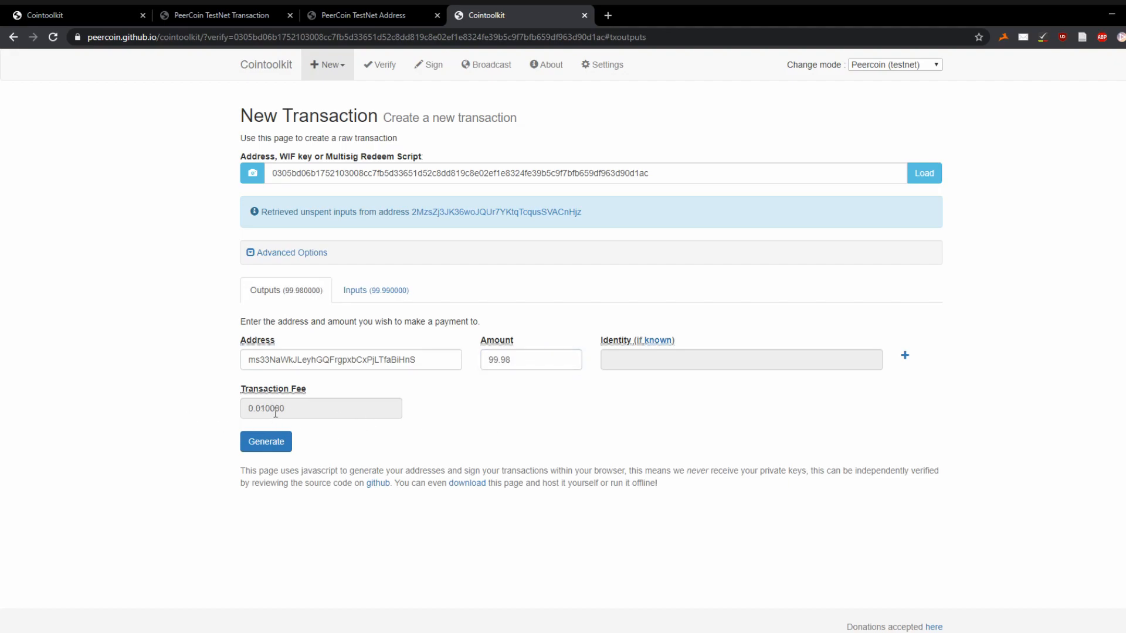
click(270, 446)
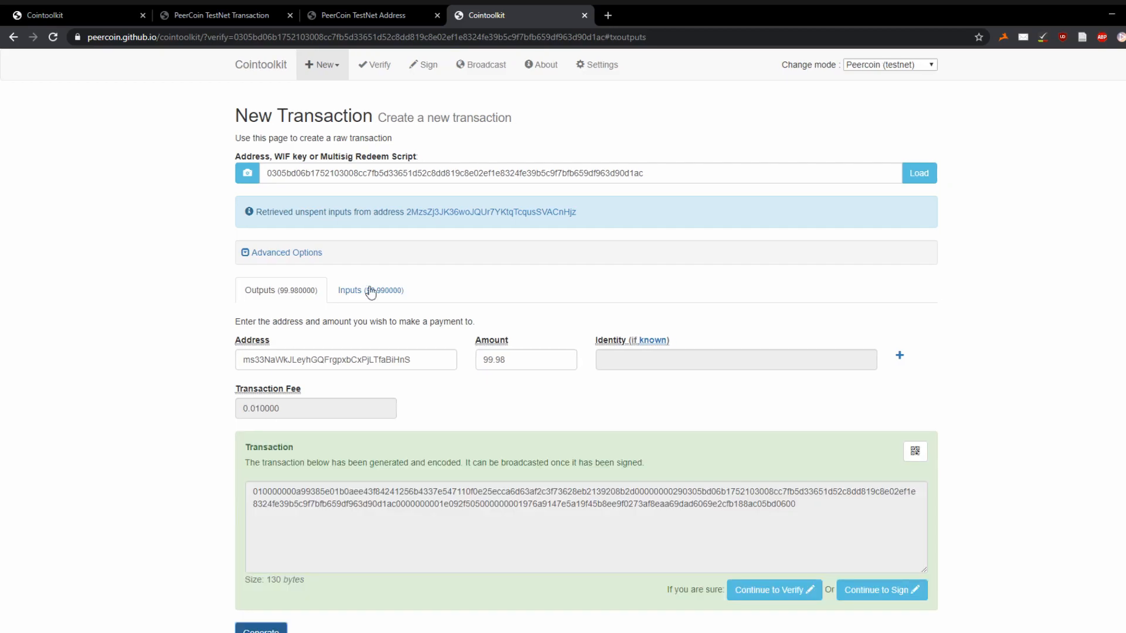
- Verify the decoded transaction, sign it with the pasted private key, and carry the signed hex to Broadcast
click(774, 590)
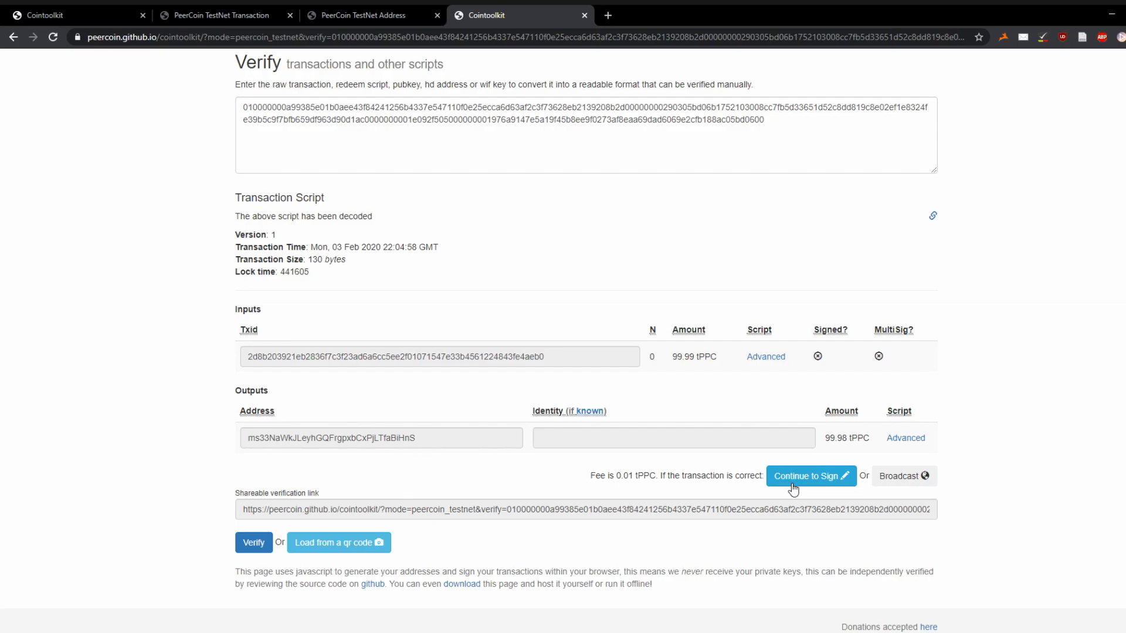
click(792, 478)
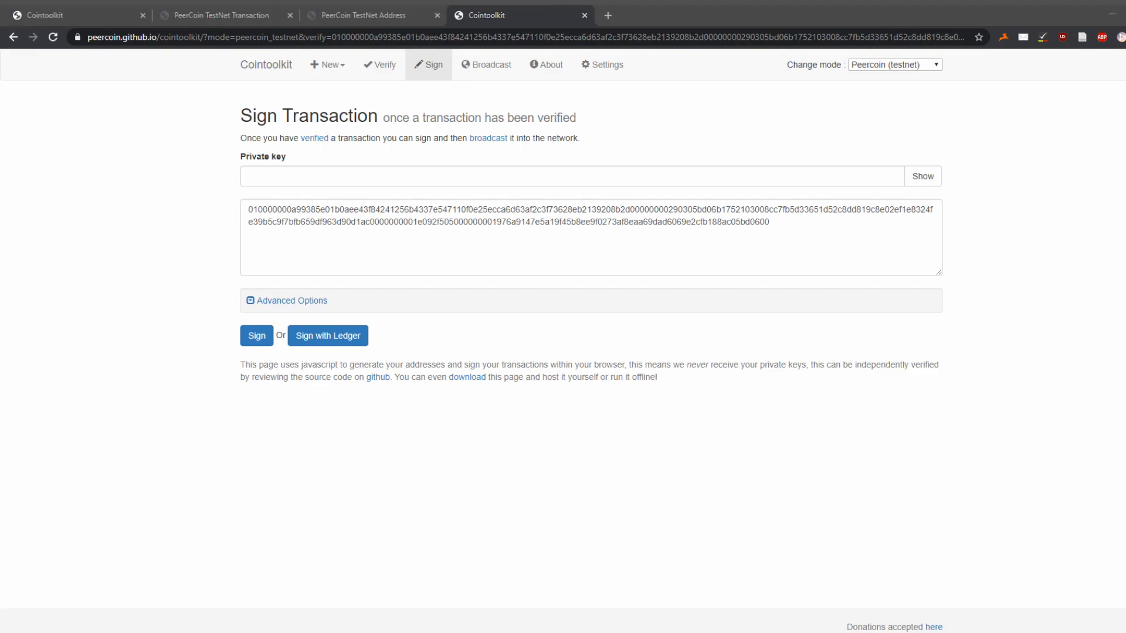
key(alt+Tab)
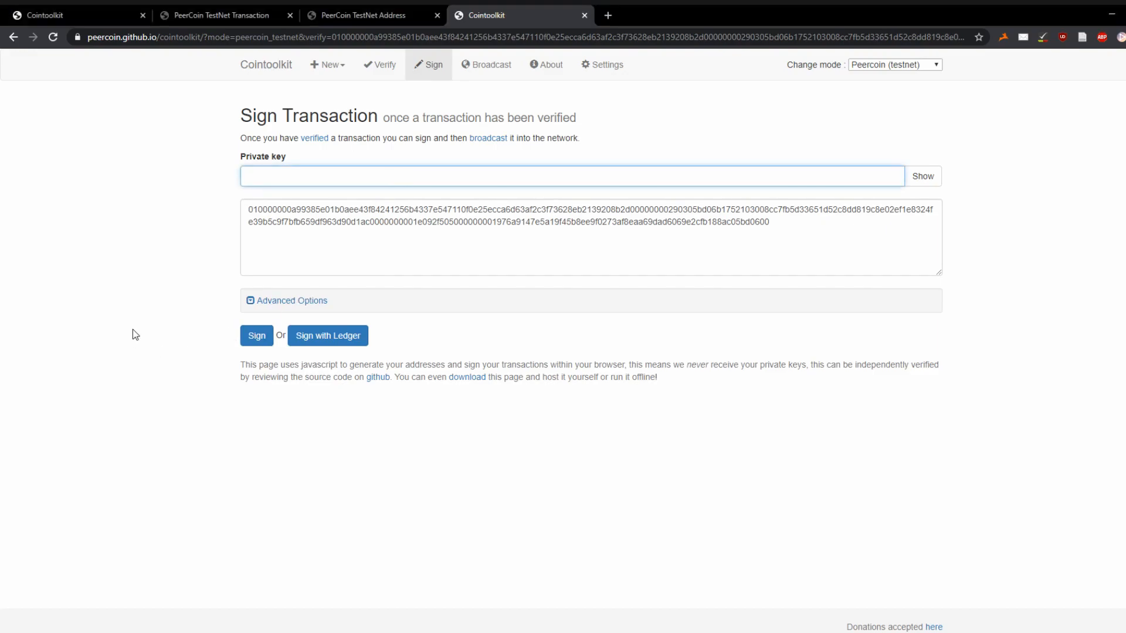
key(ctrl+v)
click(256, 336)
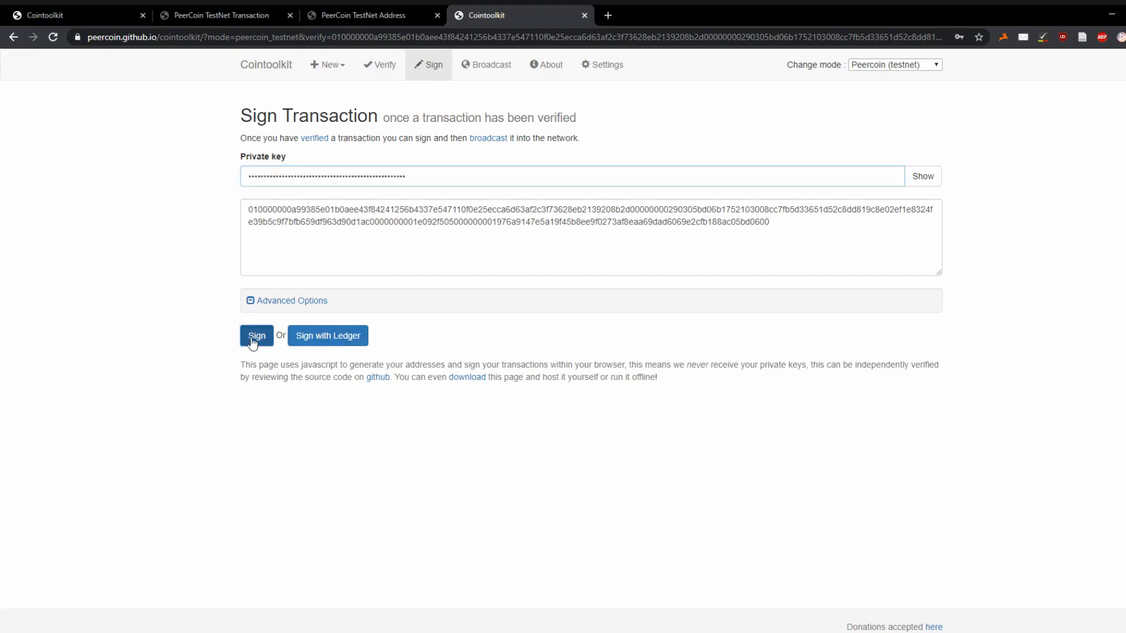
click(791, 477)
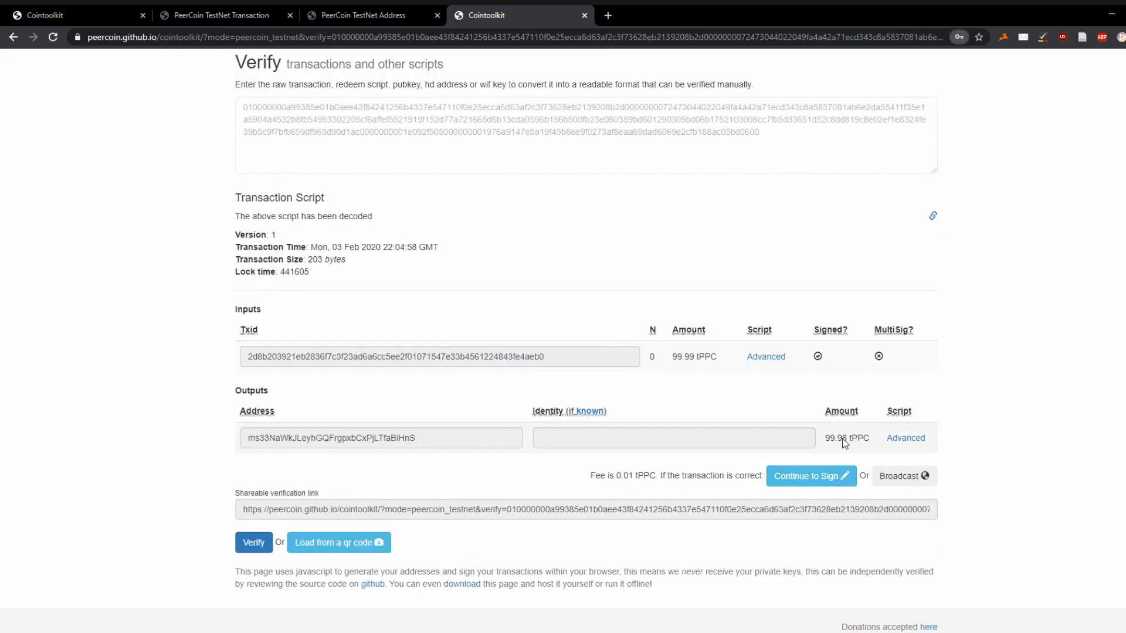
click(907, 480)
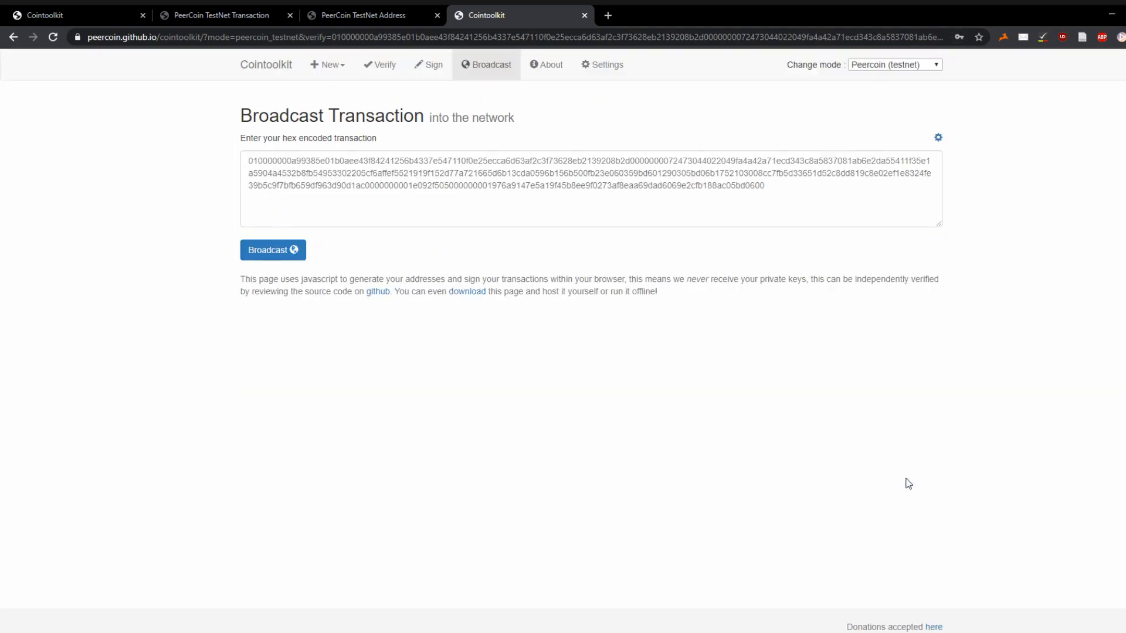
- Broadcast the signed transaction and search its Txid on the cryptoID explorer, which finds no results yet
click(271, 253)
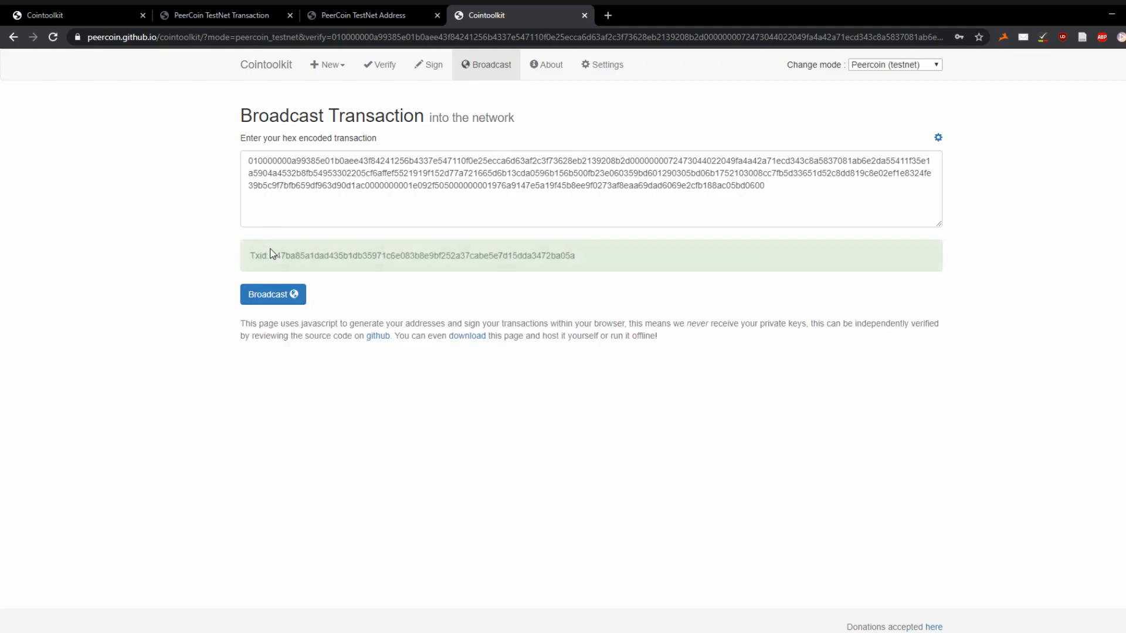
drag(270, 257, 582, 274)
key(ctrl+c)
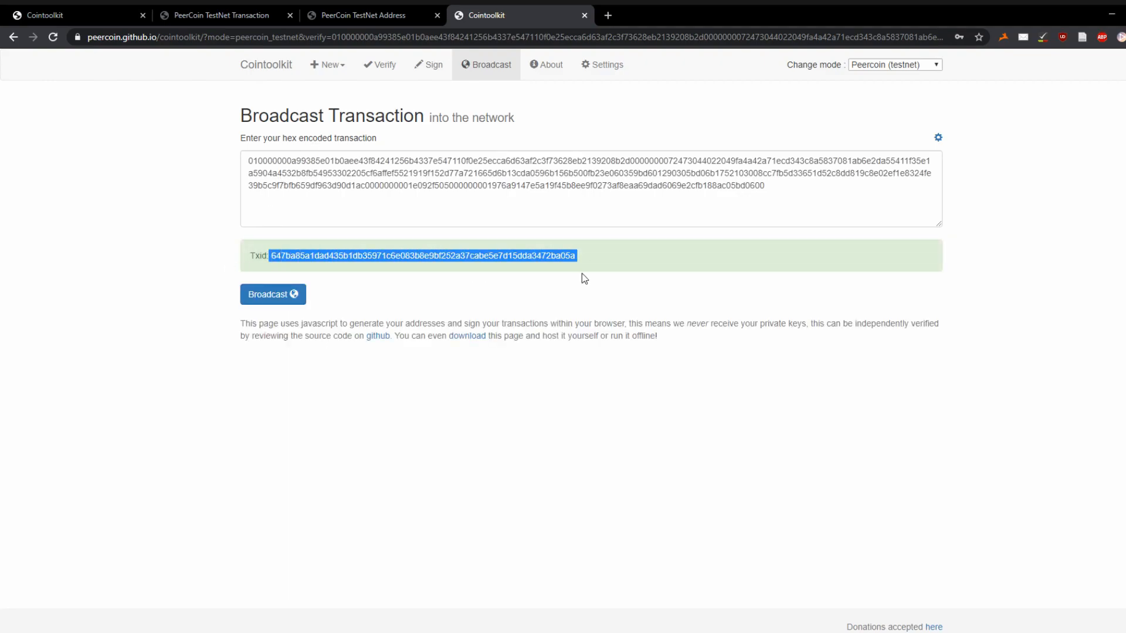
click(253, 10)
click(558, 162)
key(ctrl+v)
key(Return)
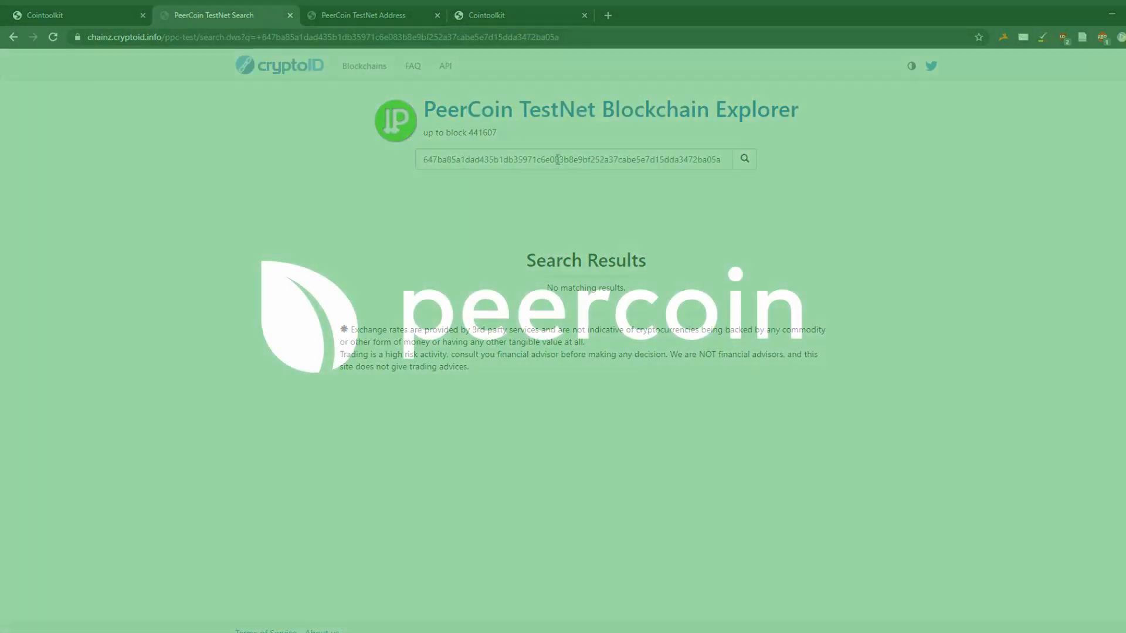
click(512, 10)
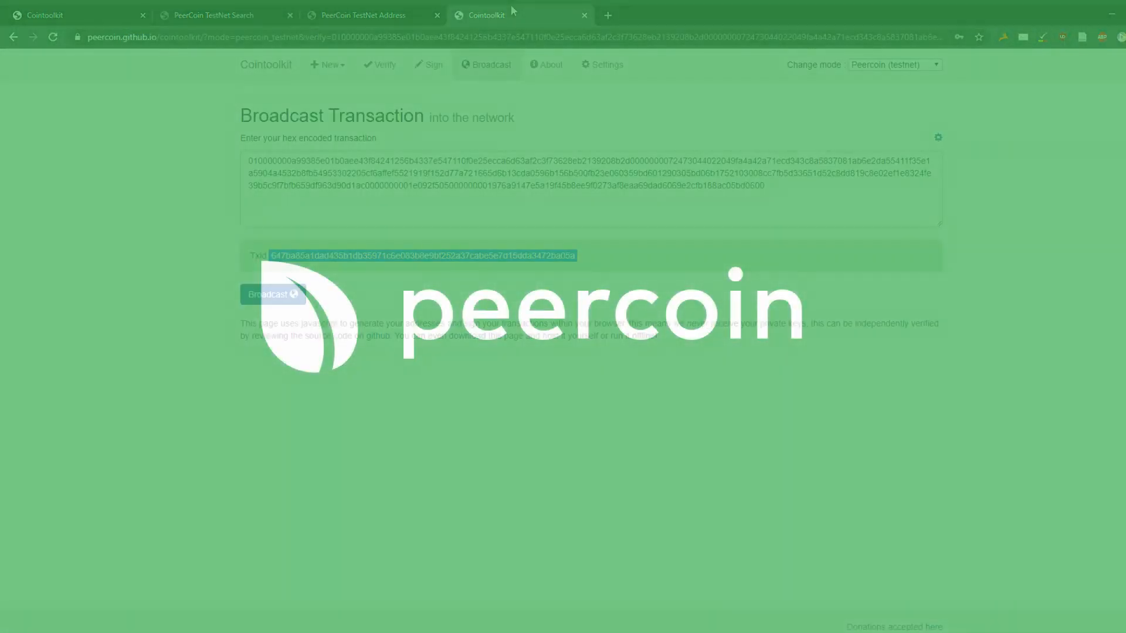